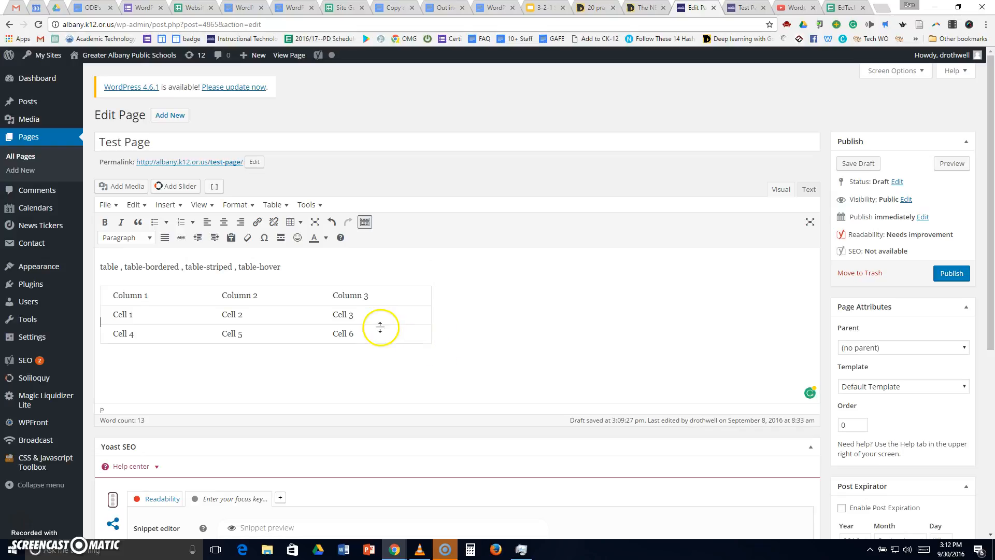
- Add three blank lines between the line of table class names and the existing table
{"action": "left_click", "coordinate": [191, 382]}
{"action": "left_click", "coordinate": [323, 267]}
{"action": "key", "text": "Return"}
{"action": "key", "text": "Return"}
{"action": "key", "text": "Return"}
{"action": "left_click", "coordinate": [110, 300]}
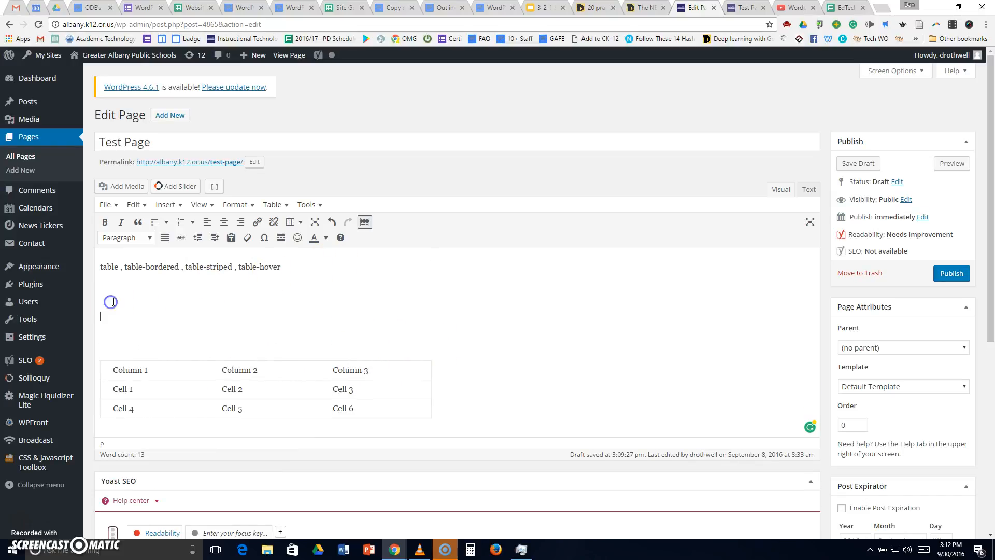
- Insert a table of three columns and two rows in the blank space above the existing table
{"action": "left_click", "coordinate": [292, 222]}
{"action": "mouse_move", "coordinate": [324, 242]}
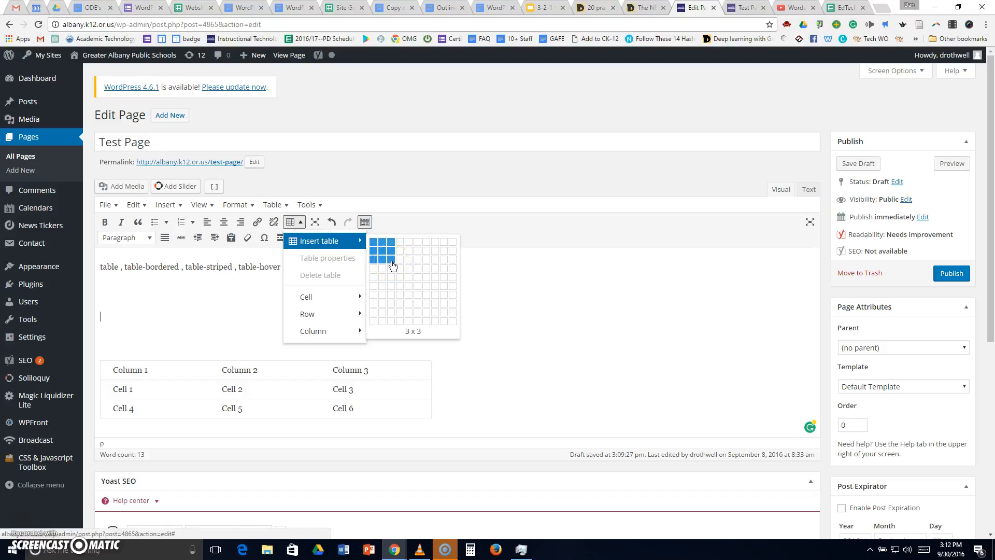
{"action": "left_click", "coordinate": [204, 311]}
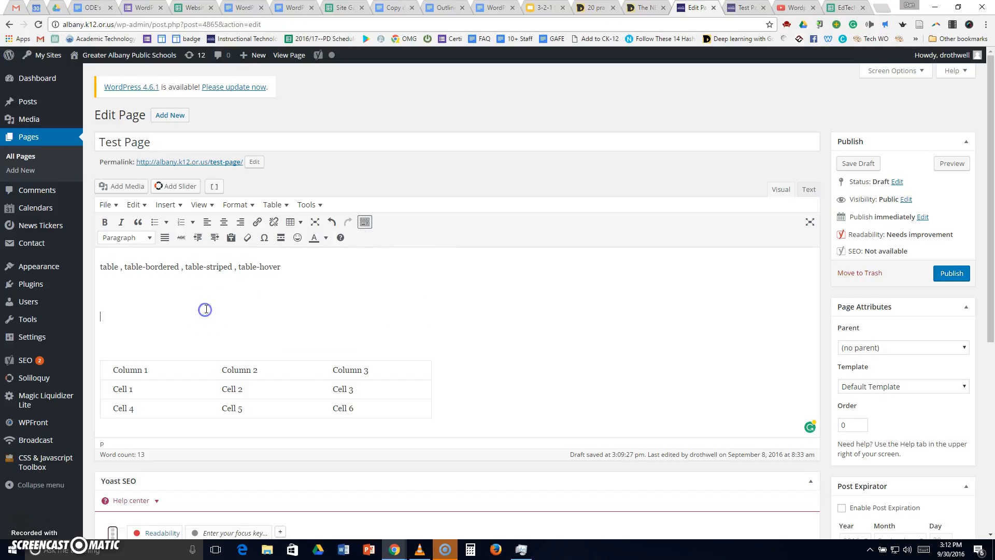
{"action": "left_click", "coordinate": [294, 223]}
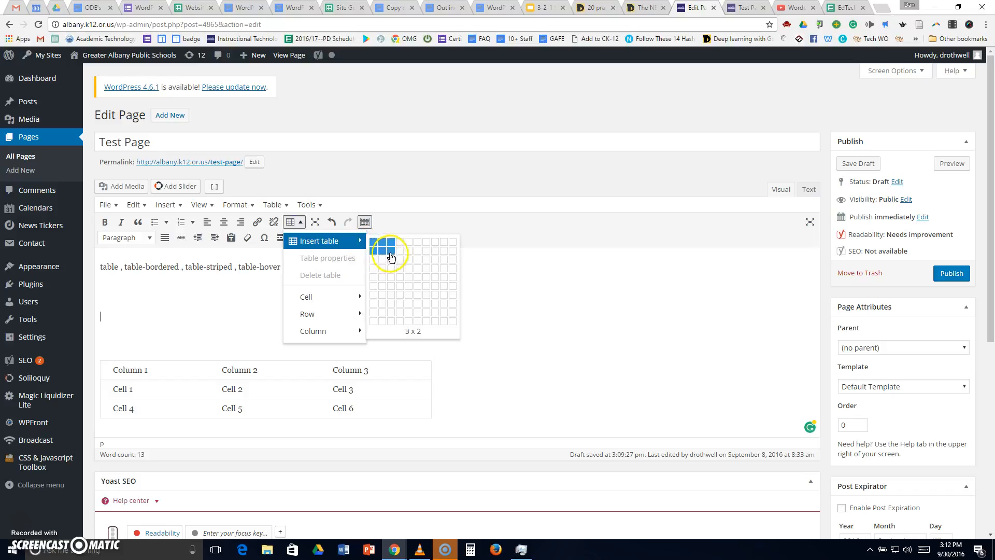
{"action": "left_click", "coordinate": [392, 257]}
- Fill the new table's first row with the placeholder text kjhlkjalkjf, asdkfj;l and al;djf, and start the second row with aldjflkj
{"action": "left_click", "coordinate": [147, 318]}
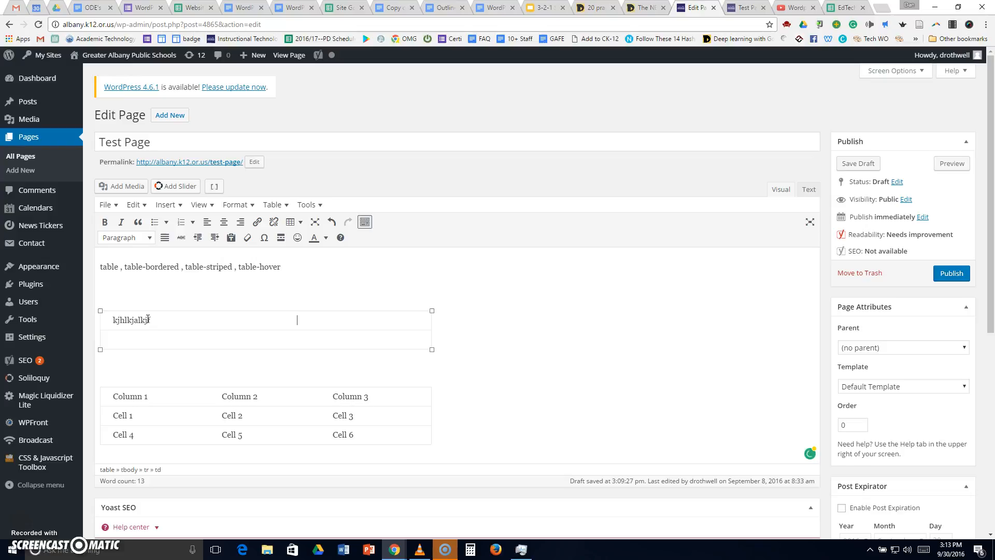
{"action": "type", "text": "al;djf"}
{"action": "key", "text": "Tab"}
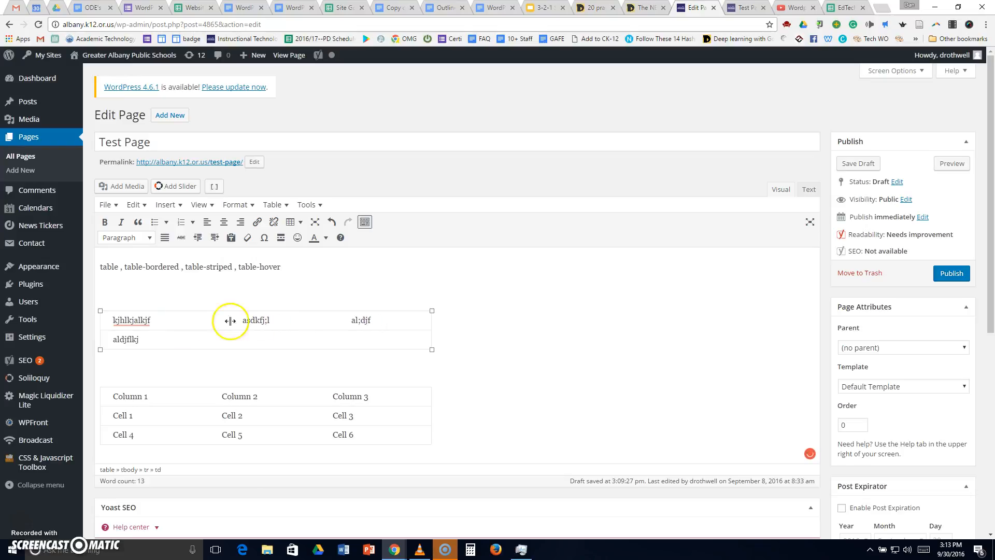
- Delete the blank line between the new table and the existing one
{"action": "left_click", "coordinate": [511, 352]}
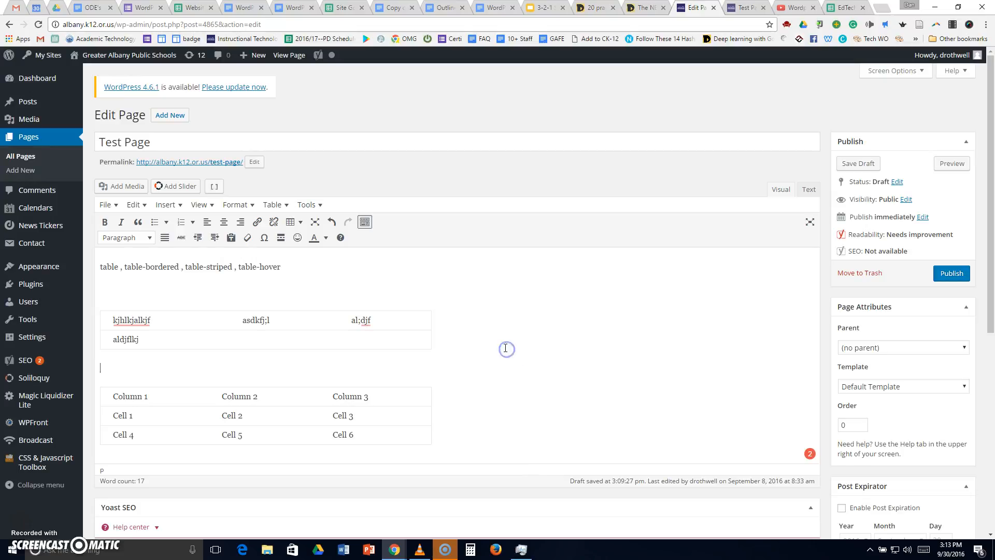
{"action": "key", "text": "Delete"}
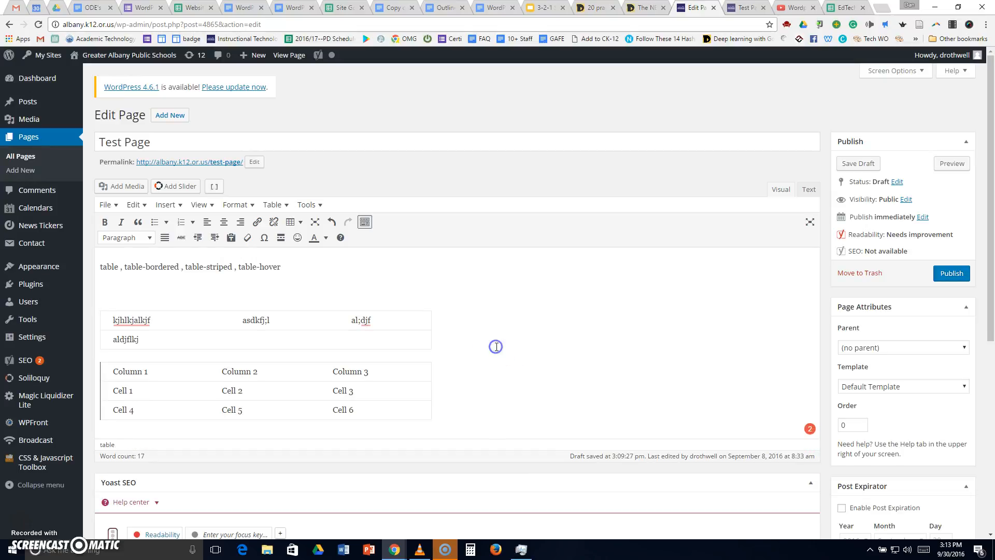
{"action": "left_click", "coordinate": [414, 340]}
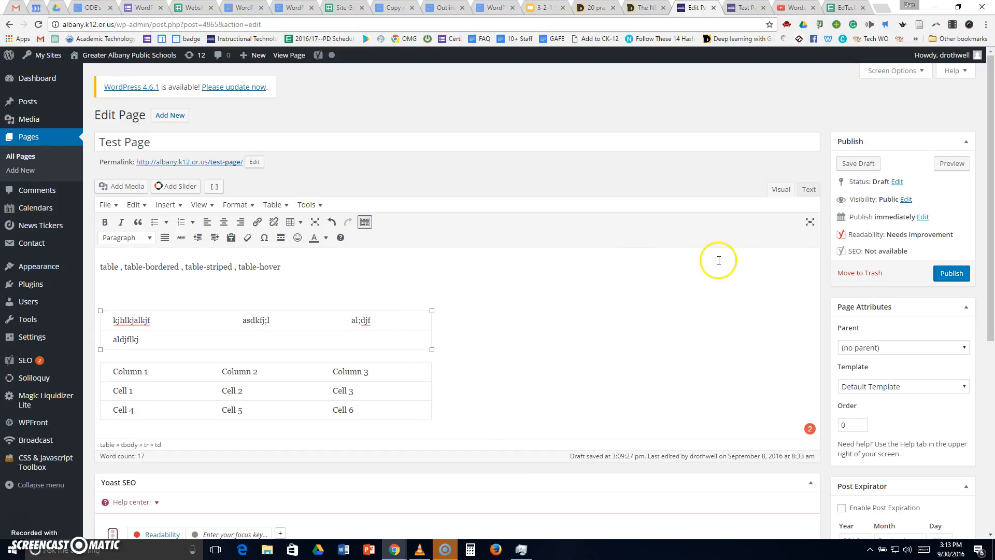
- Delete the new table's code, from the &nbsp; line through its closing tbody tag, in the page's HTML view
{"action": "left_click", "coordinate": [807, 190]}
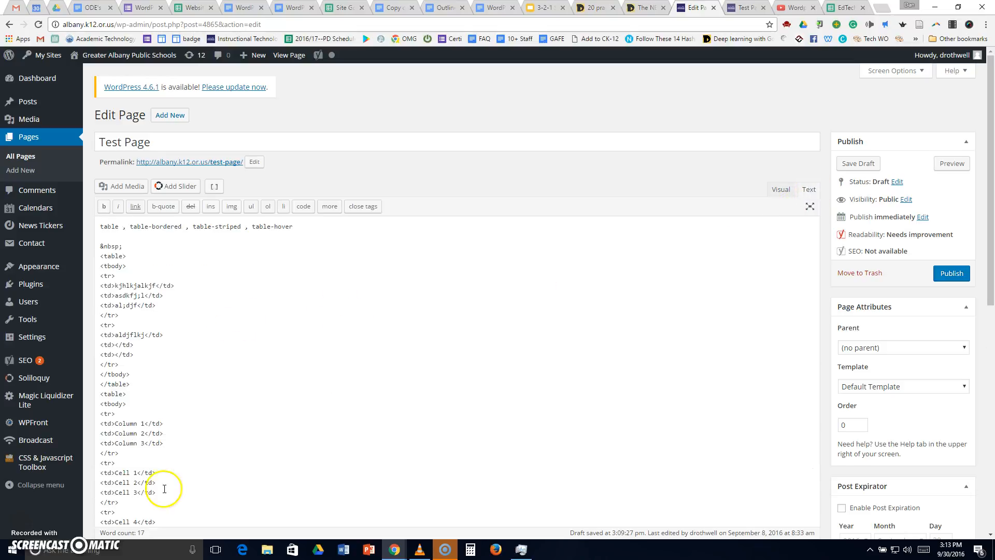
{"action": "left_click", "coordinate": [132, 373]}
{"action": "left_click_drag", "start_coordinate": [132, 373], "coordinate": [92, 247]}
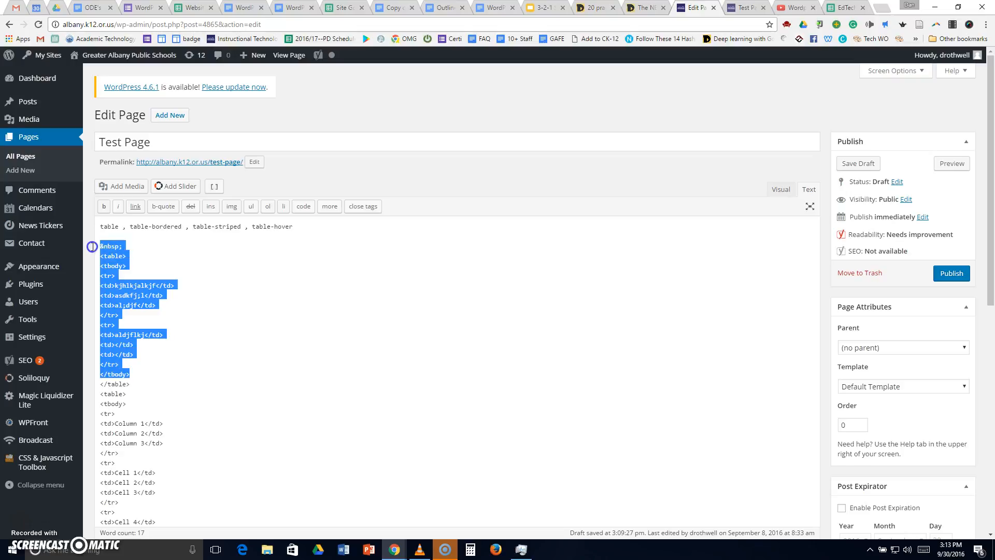
{"action": "key", "text": "BackSpace"}
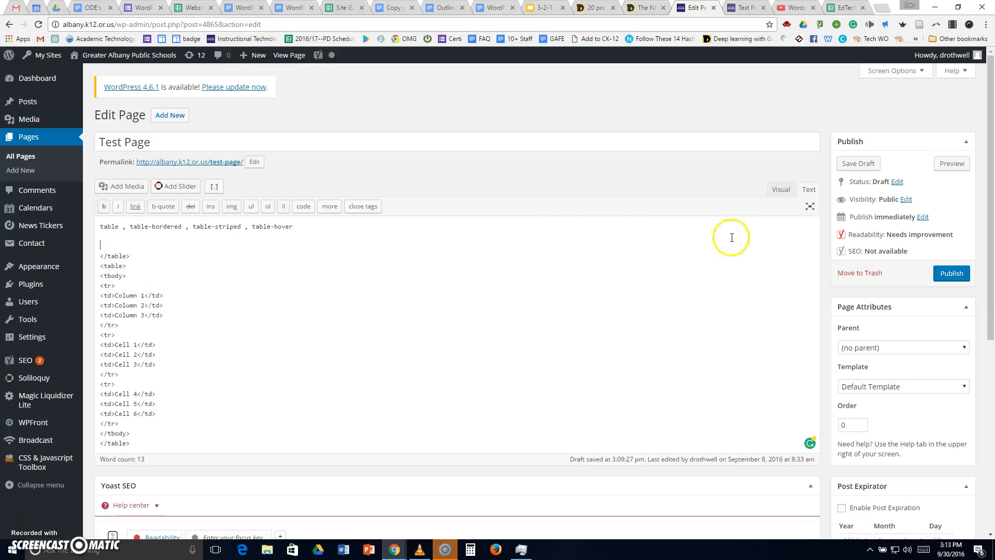
- Return the editor to visual mode and preview how the unstyled table looks on the page
{"action": "left_click", "coordinate": [778, 190]}
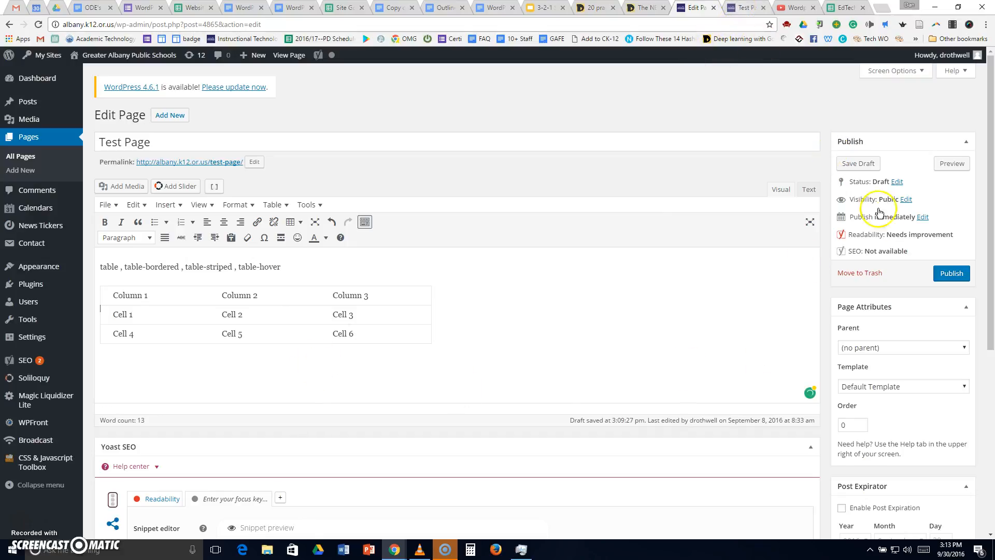
{"action": "left_click", "coordinate": [953, 164]}
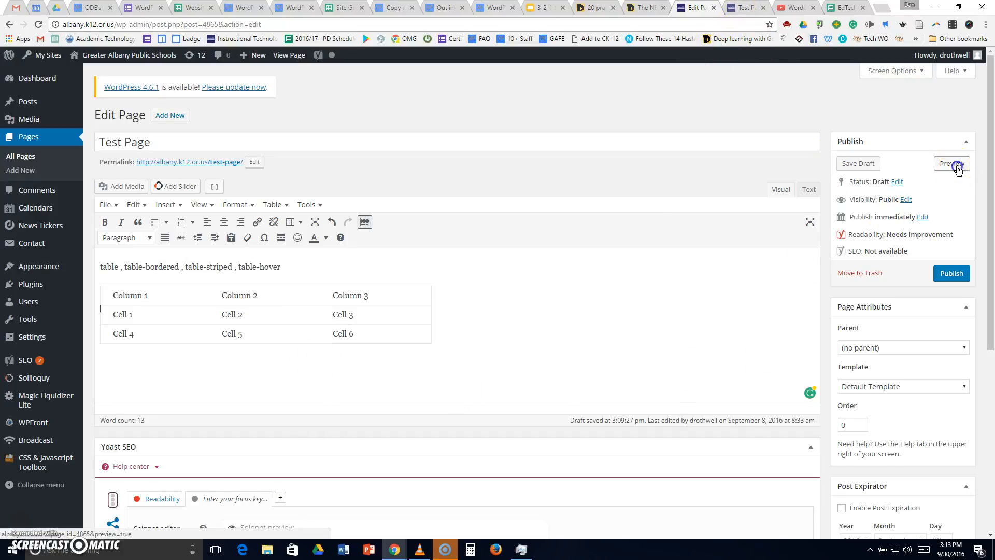
{"action": "left_click", "coordinate": [742, 8]}
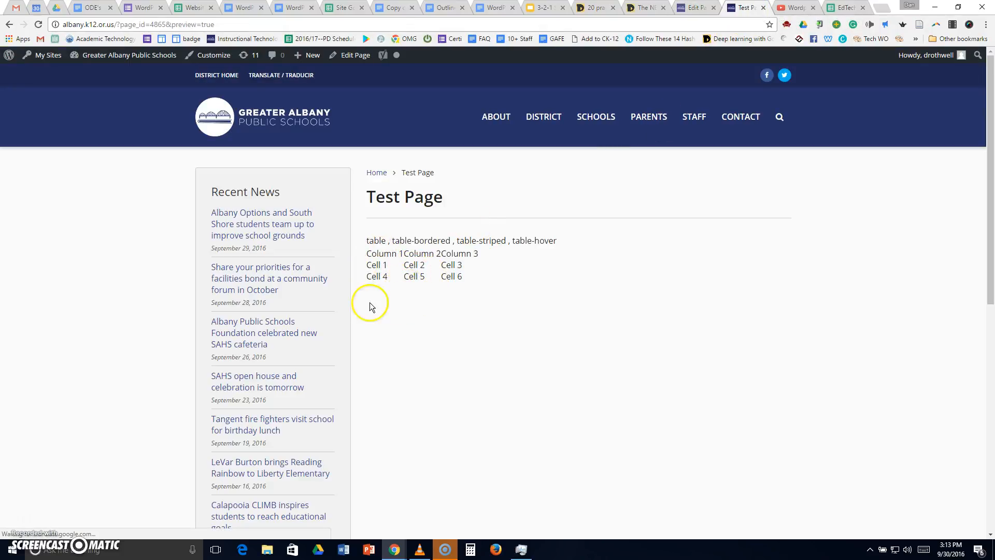
{"action": "left_click", "coordinate": [694, 9]}
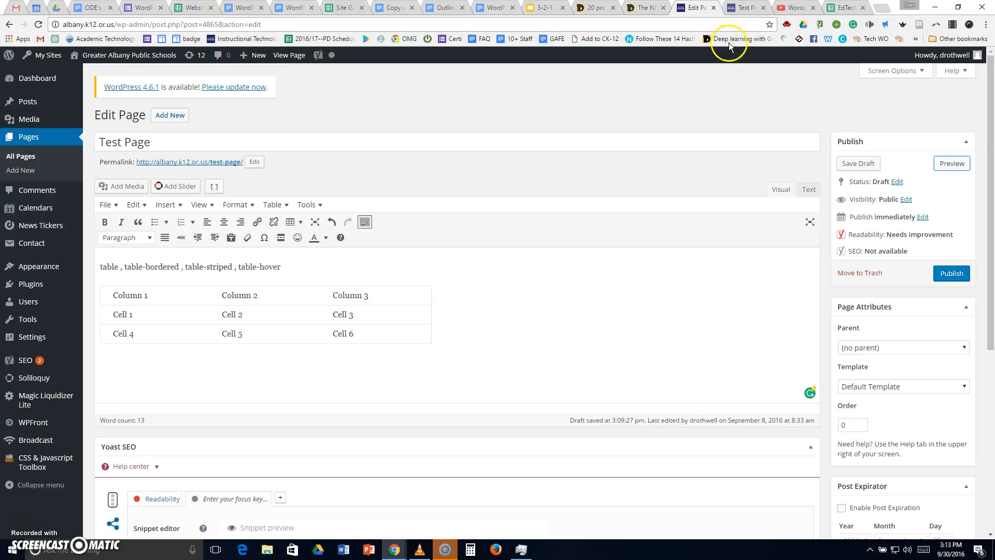
- In the page's HTML, add class="table" to the opening table tag
{"action": "left_click_drag", "start_coordinate": [102, 266], "coordinate": [307, 266]}
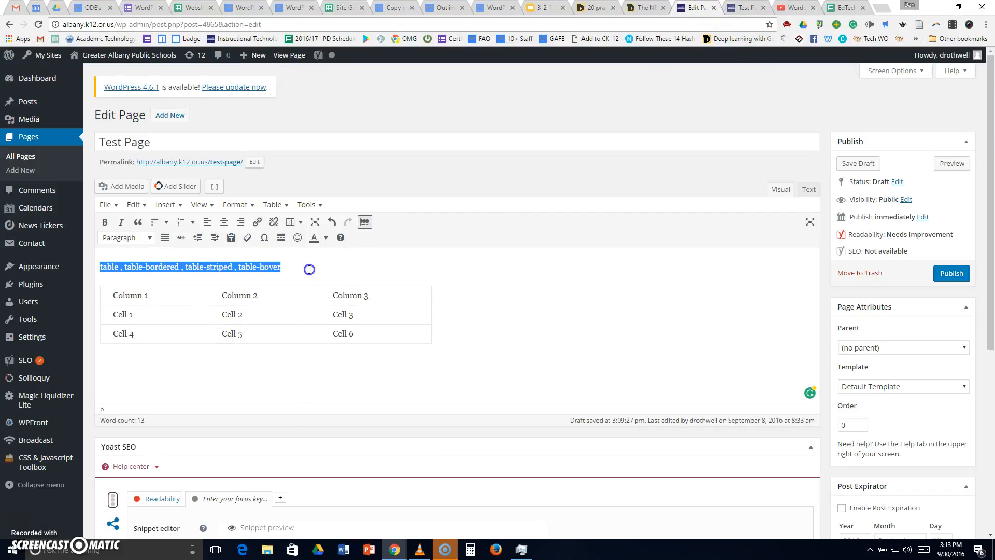
{"action": "left_click", "coordinate": [554, 293]}
{"action": "left_click", "coordinate": [809, 191]}
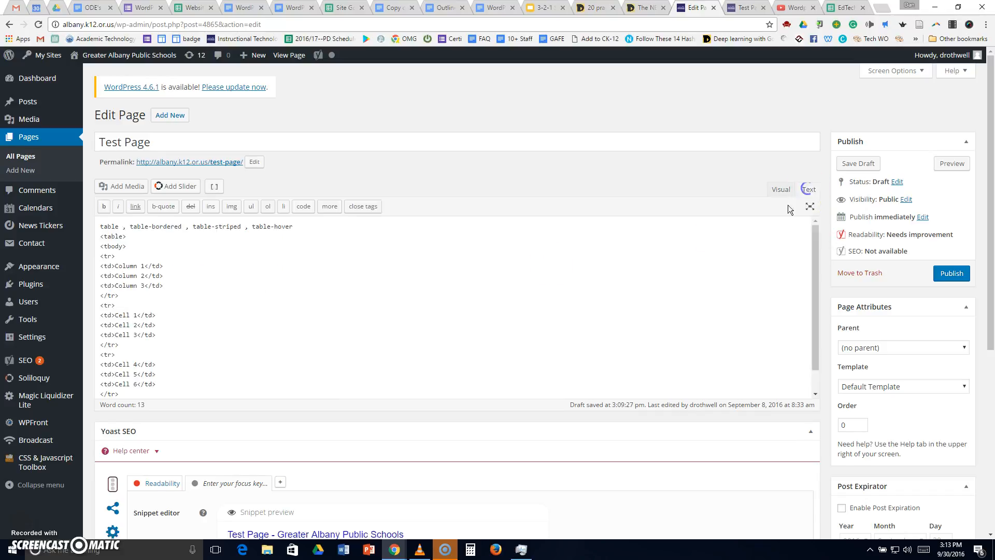
{"action": "left_click", "coordinate": [124, 236]}
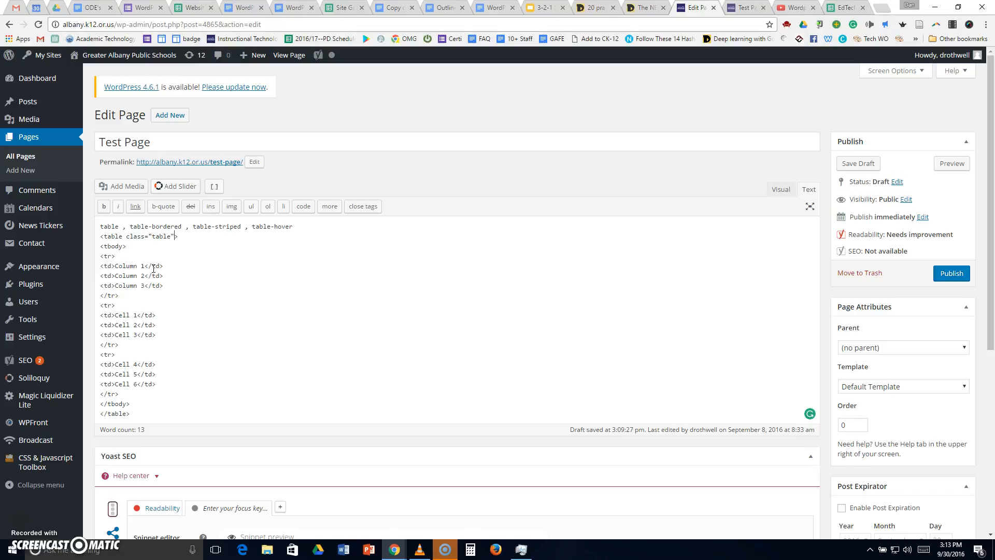
{"action": "left_click", "coordinate": [128, 238]}
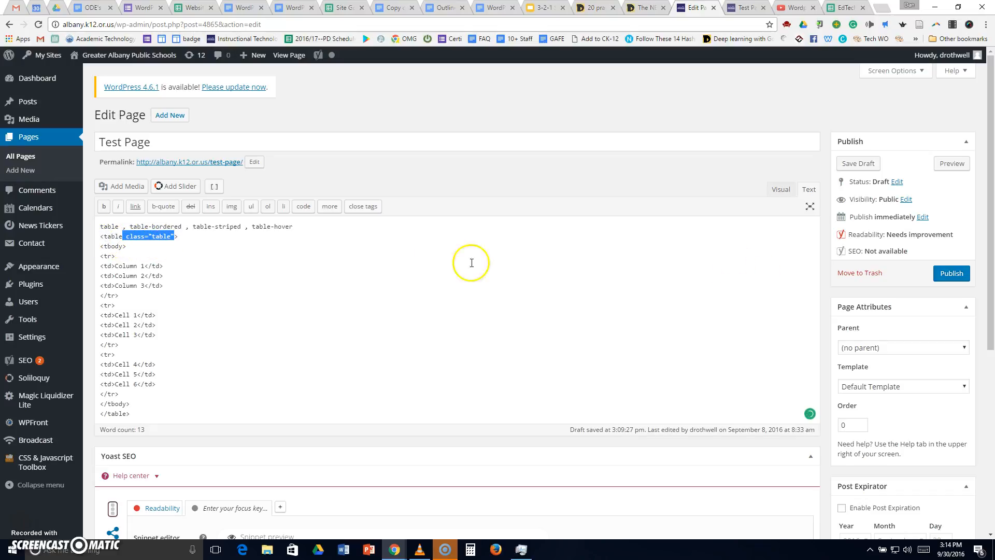
- Add a blank line between the list of class names and the table code, and preview the page
{"action": "left_click", "coordinate": [313, 225]}
{"action": "key", "text": "Return"}
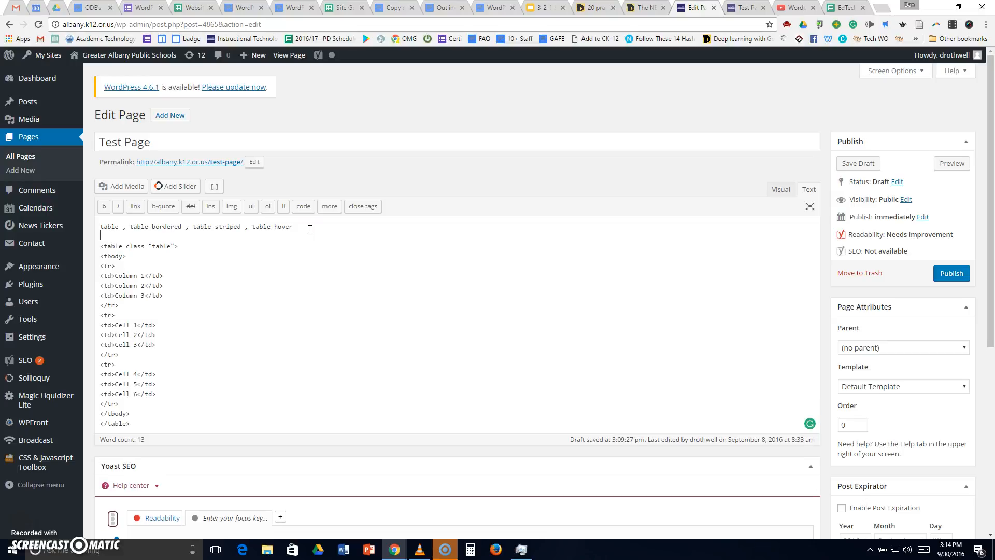
{"action": "left_click", "coordinate": [952, 164]}
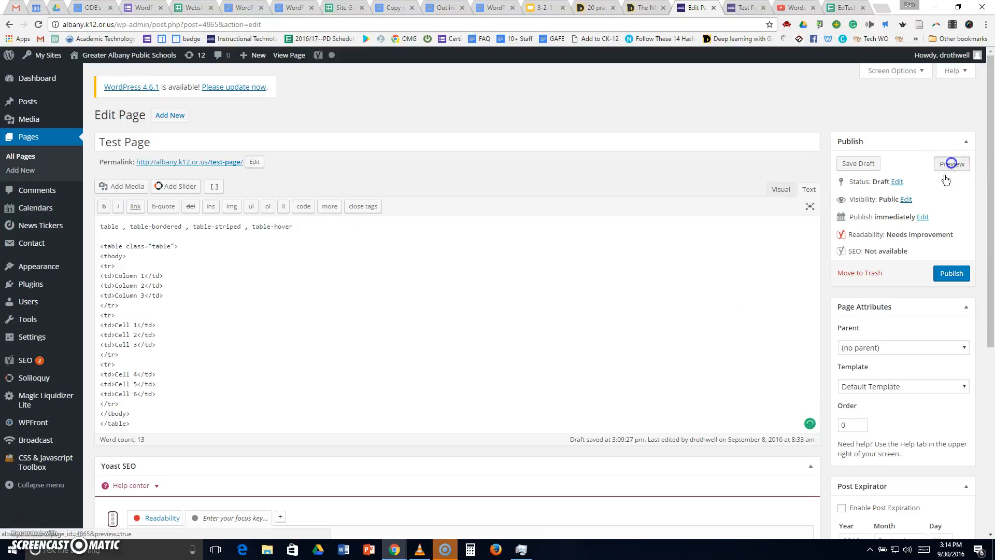
{"action": "left_click", "coordinate": [739, 9]}
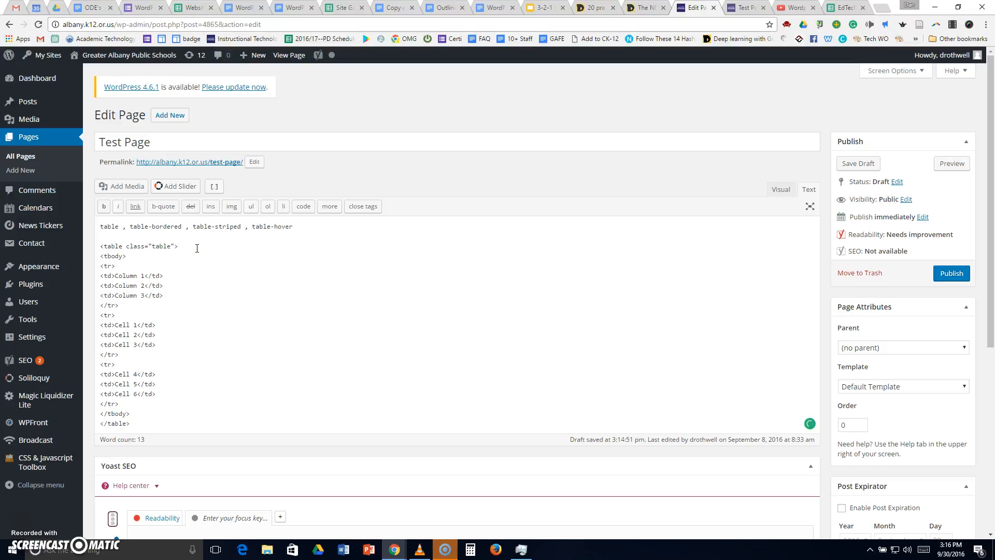
- Add table-bordered after the table class in the opening table tag's class attribute
{"action": "double_click", "coordinate": [165, 249]}
{"action": "left_click_drag", "start_coordinate": [105, 246], "coordinate": [215, 246]}
{"action": "left_click", "coordinate": [229, 247]}
- Preview the page to check the bordered table, and return to the page editor
{"action": "left_click", "coordinate": [948, 174]}
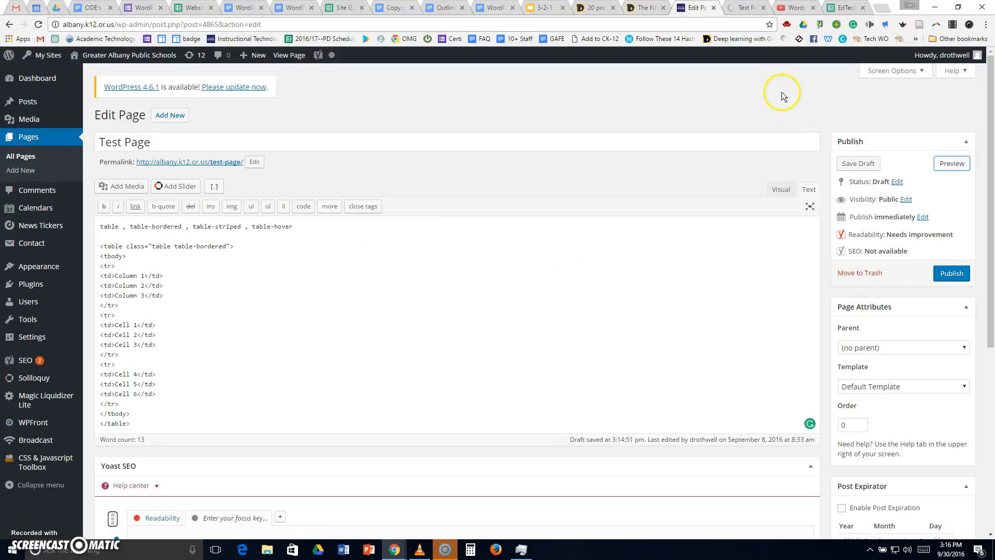
{"action": "left_click", "coordinate": [744, 8]}
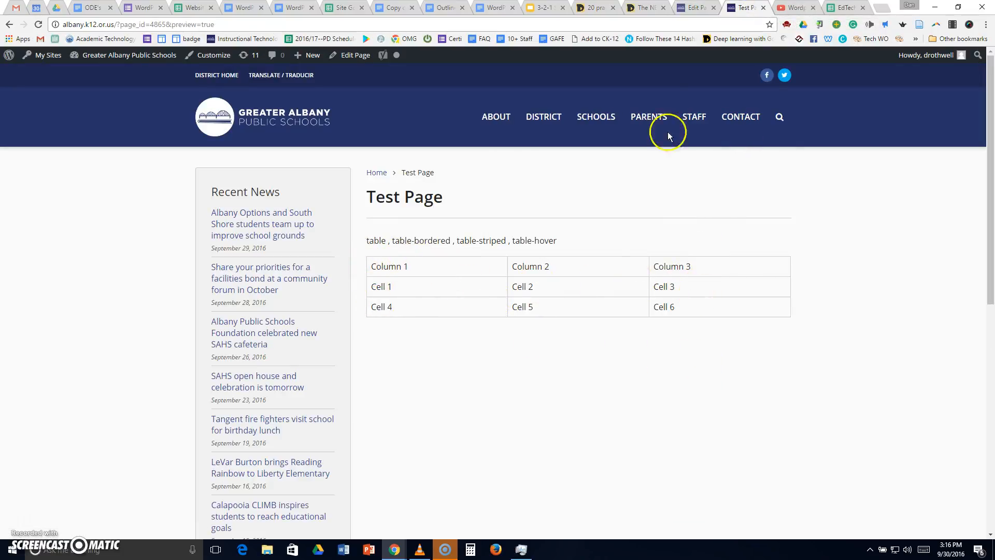
{"action": "left_click", "coordinate": [695, 8]}
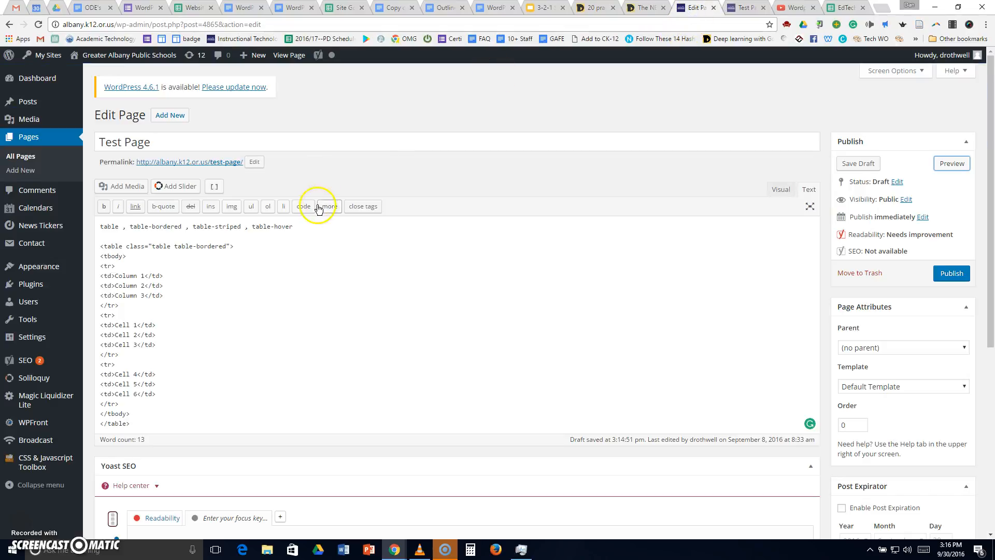
- Replace table-bordered in the table's class attribute with table-striped, copied from the list of class names
{"action": "left_click_drag", "start_coordinate": [193, 228], "coordinate": [229, 227]}
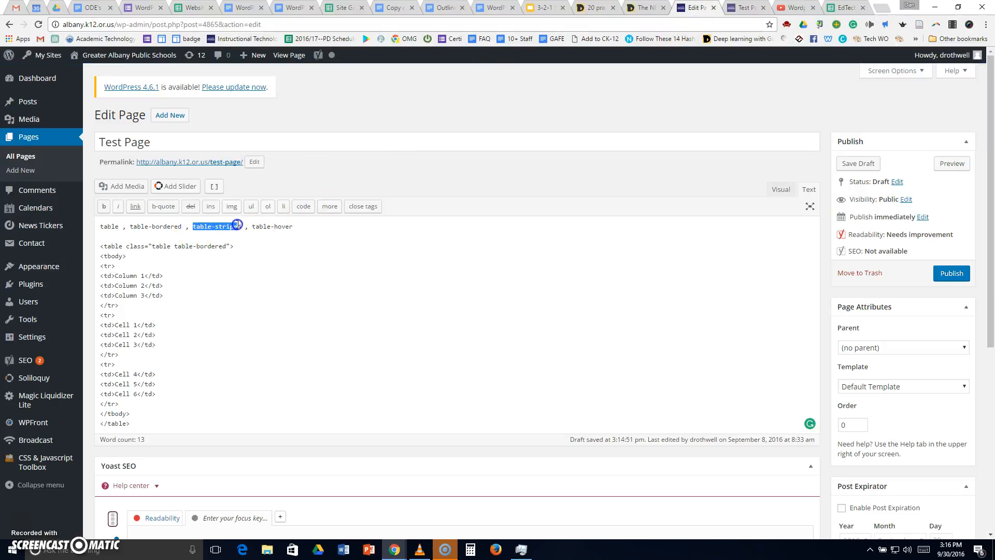
{"action": "right_click", "coordinate": [232, 226]}
{"action": "left_click", "coordinate": [224, 227]}
{"action": "left_click_drag", "start_coordinate": [241, 226], "coordinate": [224, 227]}
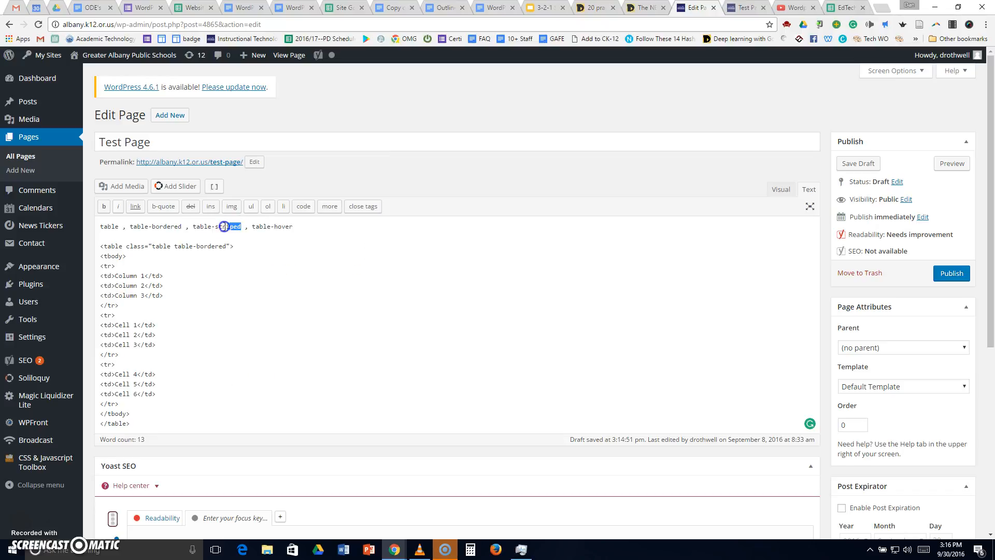
{"action": "right_click", "coordinate": [194, 226]}
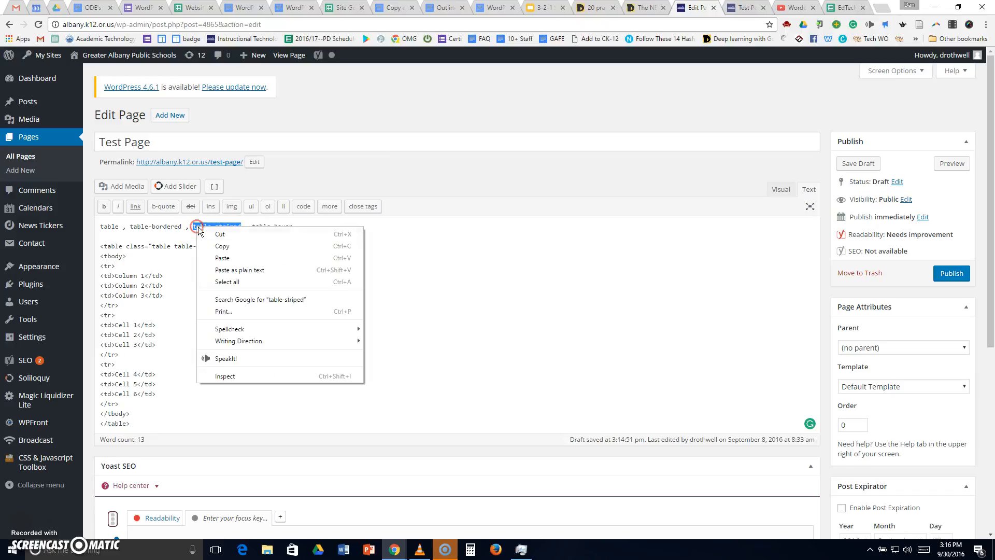
{"action": "left_click", "coordinate": [217, 245]}
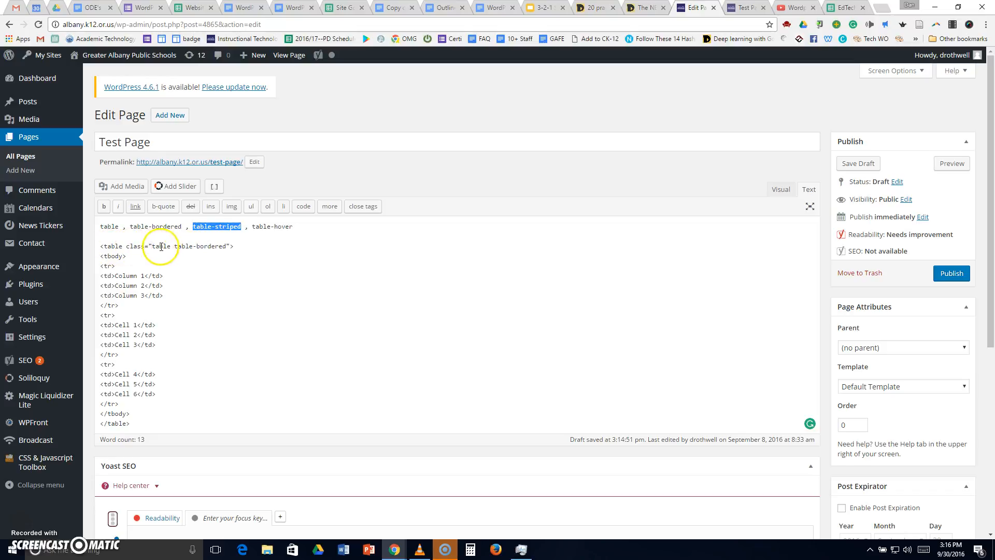
{"action": "left_click", "coordinate": [179, 245]}
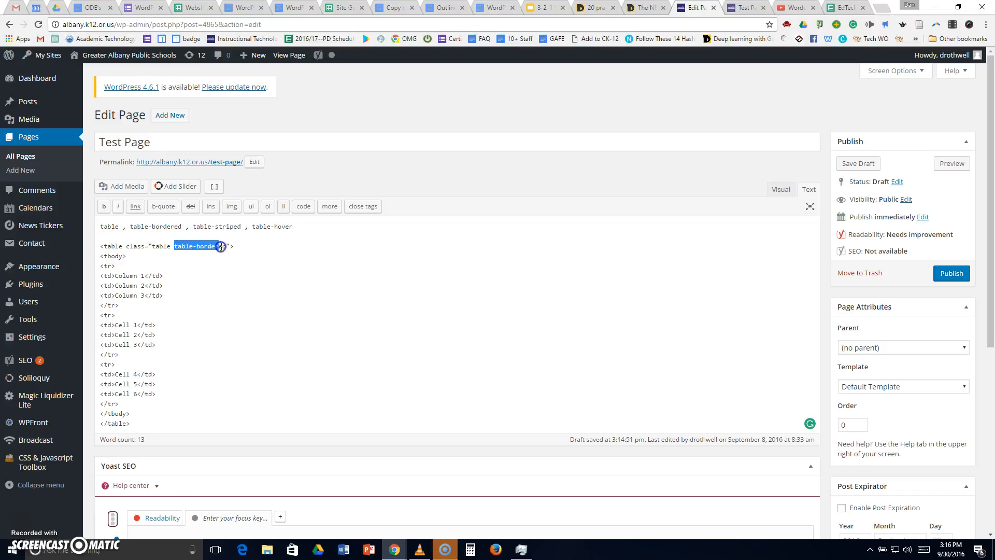
{"action": "left_click_drag", "start_coordinate": [227, 246], "coordinate": [229, 247]}
{"action": "right_click", "coordinate": [192, 246]}
{"action": "left_click", "coordinate": [217, 276]}
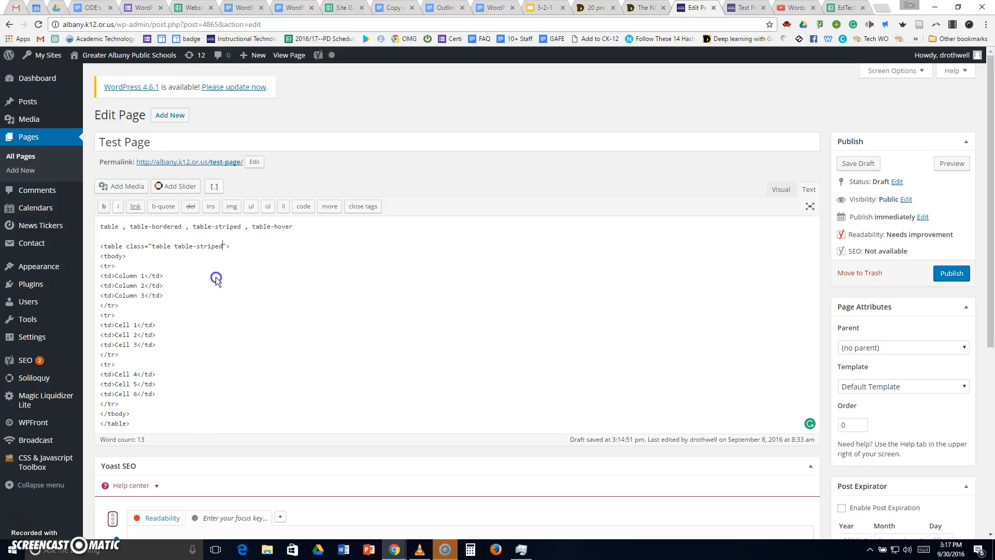
- Preview the page to check the striped table, and return to the page editor
{"action": "left_click", "coordinate": [944, 164]}
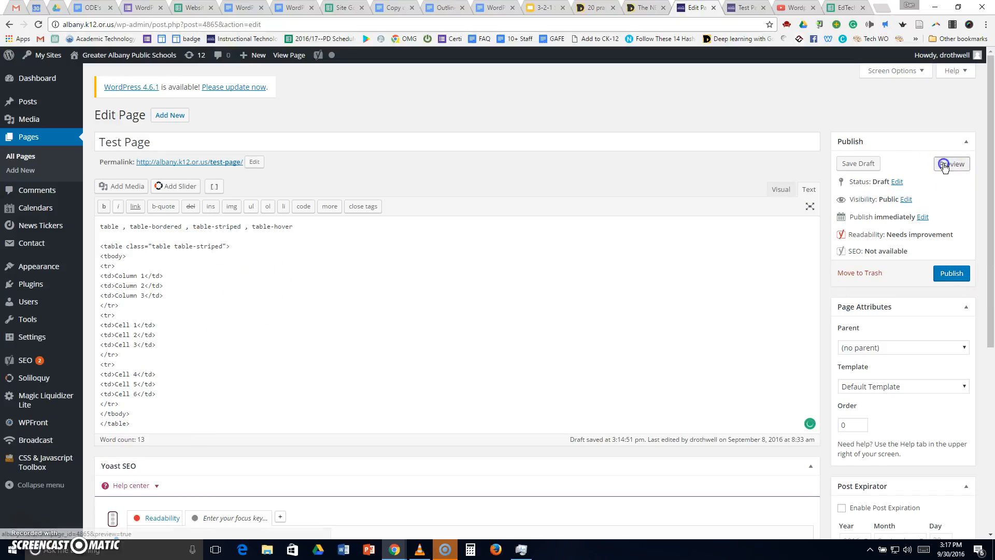
{"action": "left_click", "coordinate": [742, 9]}
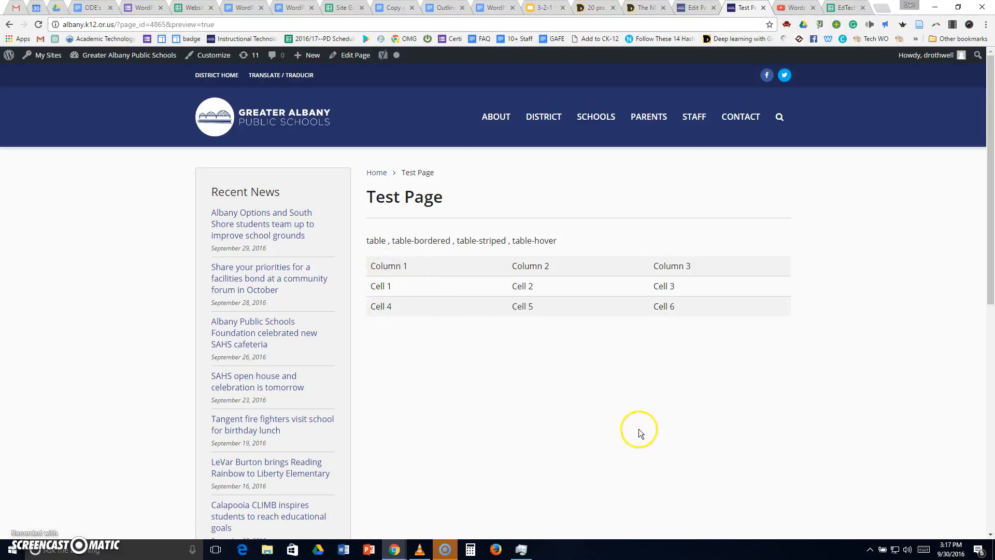
{"action": "left_click", "coordinate": [694, 7]}
- Replace table-striped in the table's class attribute with table-hover, copied from the list of class names
{"action": "left_click_drag", "start_coordinate": [252, 226], "coordinate": [279, 231]}
{"action": "right_click", "coordinate": [288, 228]}
{"action": "left_click", "coordinate": [294, 245]}
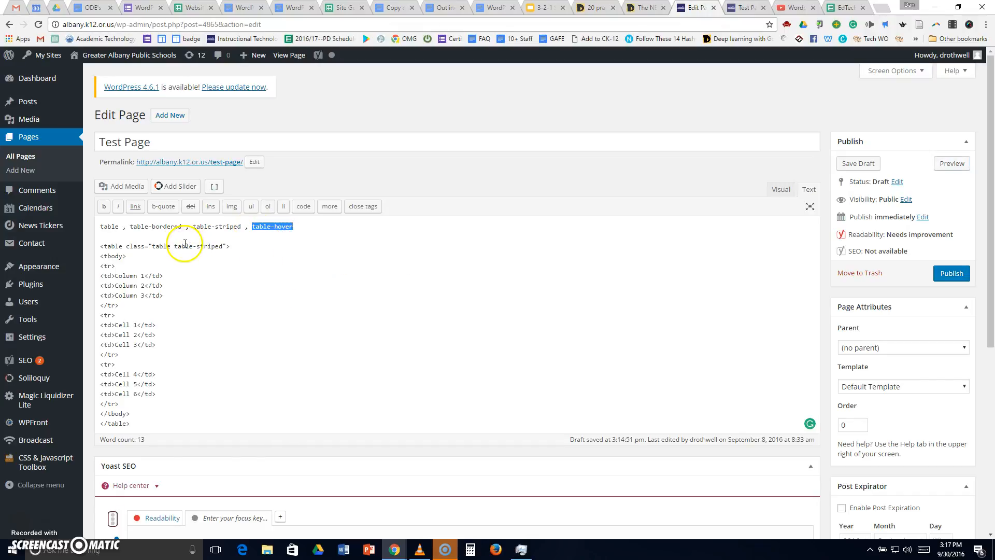
{"action": "left_click_drag", "start_coordinate": [198, 247], "coordinate": [223, 247]}
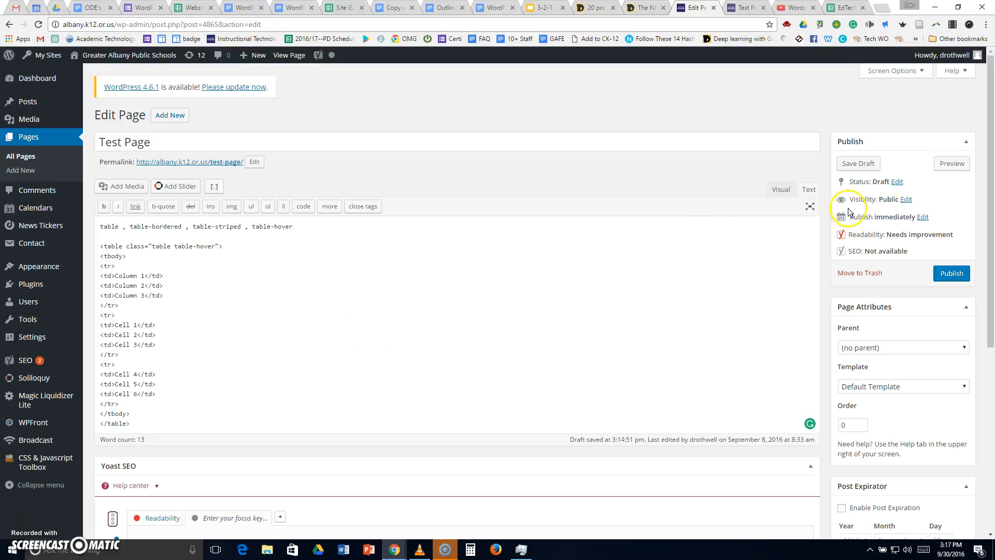
- Preview the page to check the table's hover effect, and return to the page editor in its visual view
{"action": "left_click", "coordinate": [940, 163]}
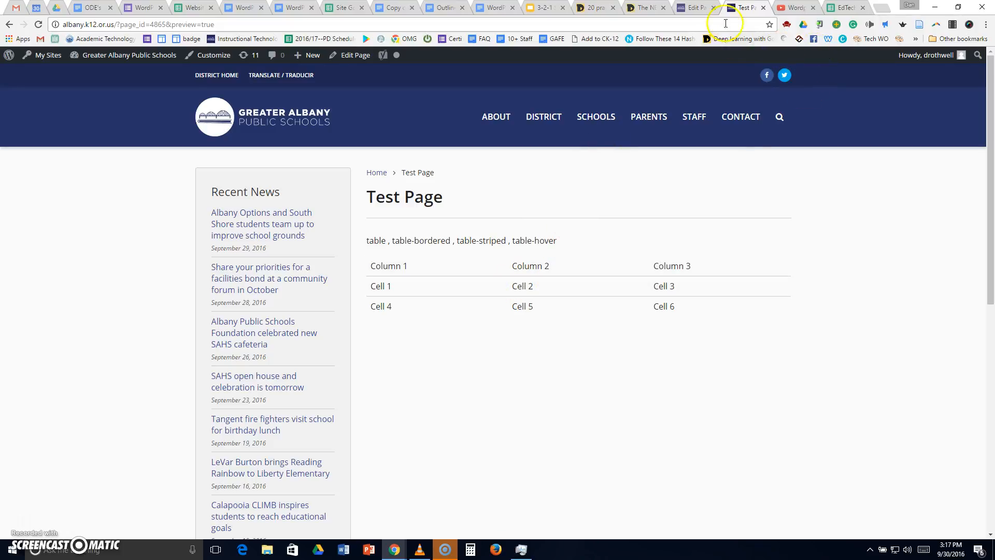
{"action": "left_click", "coordinate": [697, 8]}
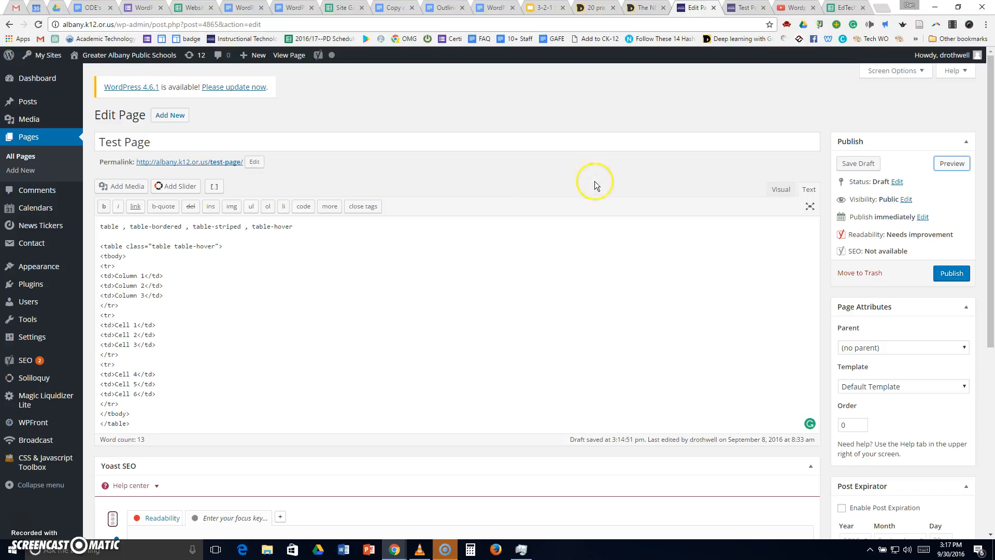
{"action": "left_click", "coordinate": [783, 190]}
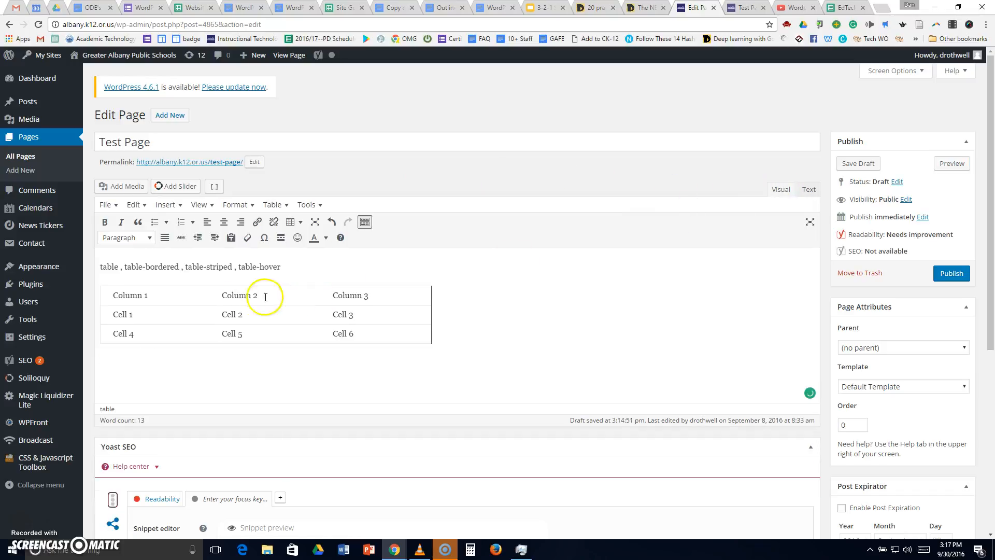
{"action": "left_click", "coordinate": [750, 8]}
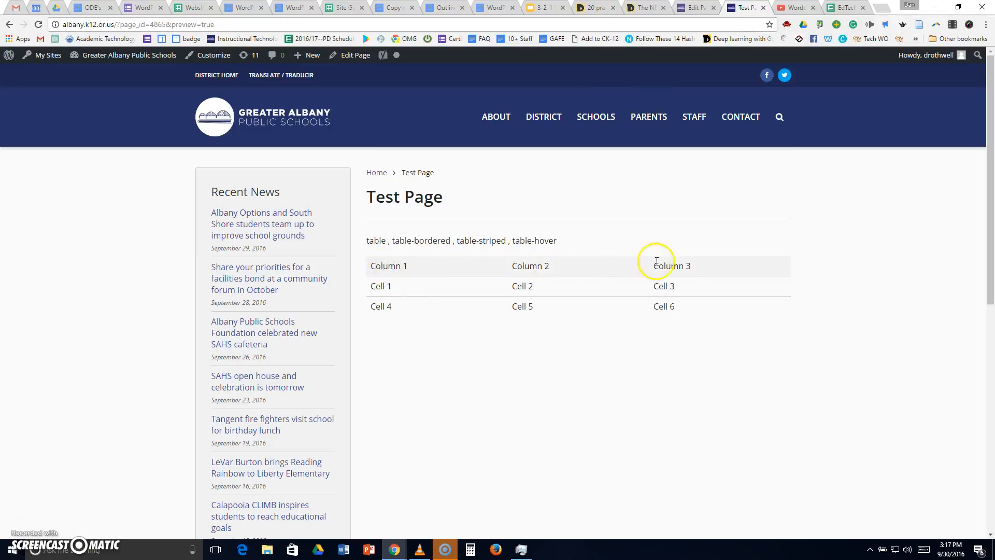
{"action": "left_click", "coordinate": [698, 8]}
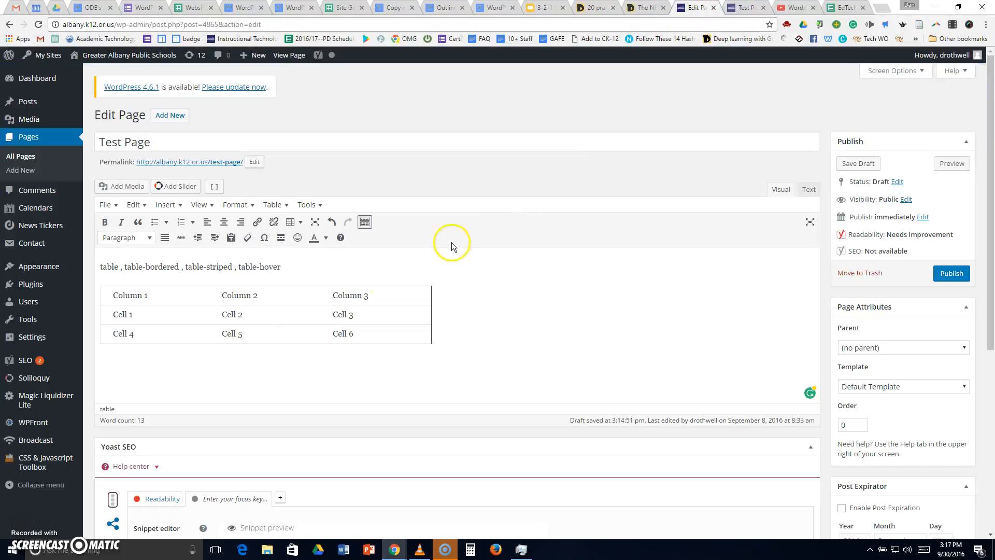
- Set the cell type of the Column 1 cell to Header cell in the table cell properties
{"action": "left_click_drag", "start_coordinate": [113, 295], "coordinate": [134, 295]}
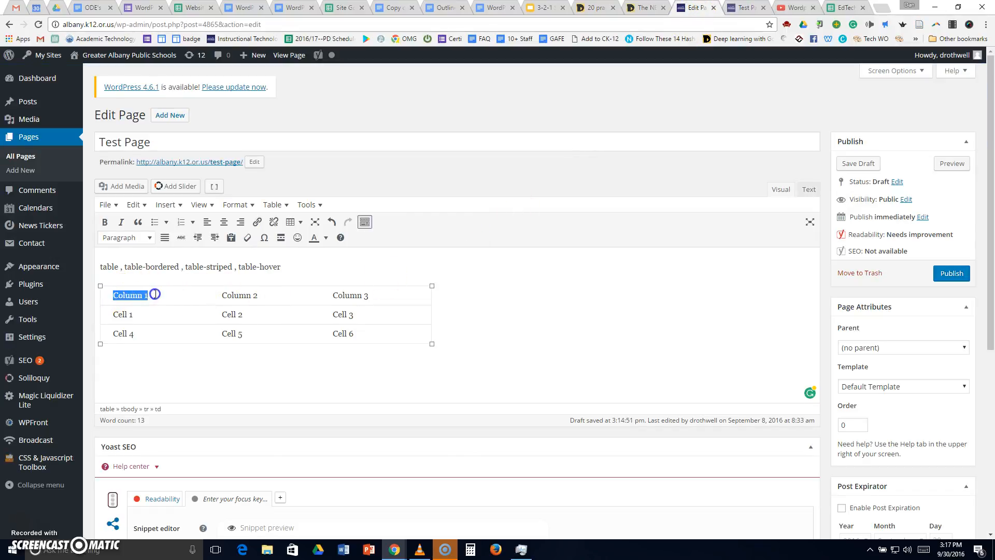
{"action": "left_click", "coordinate": [300, 224]}
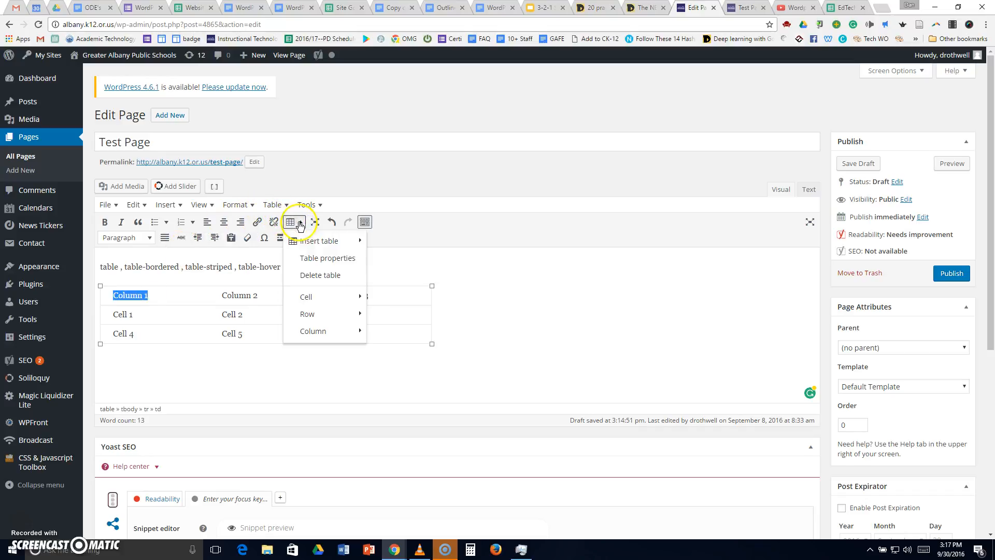
{"action": "mouse_move", "coordinate": [322, 296]}
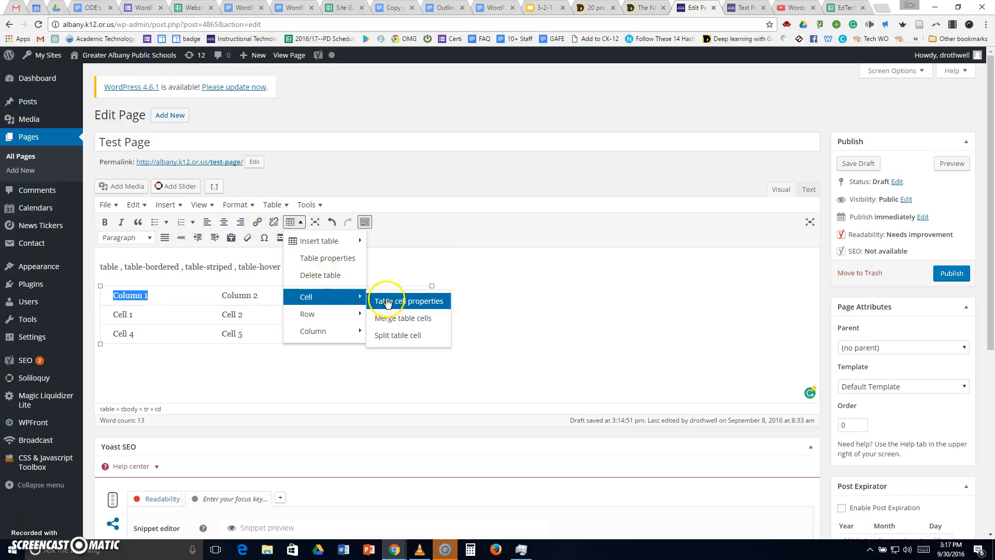
{"action": "left_click", "coordinate": [478, 299]}
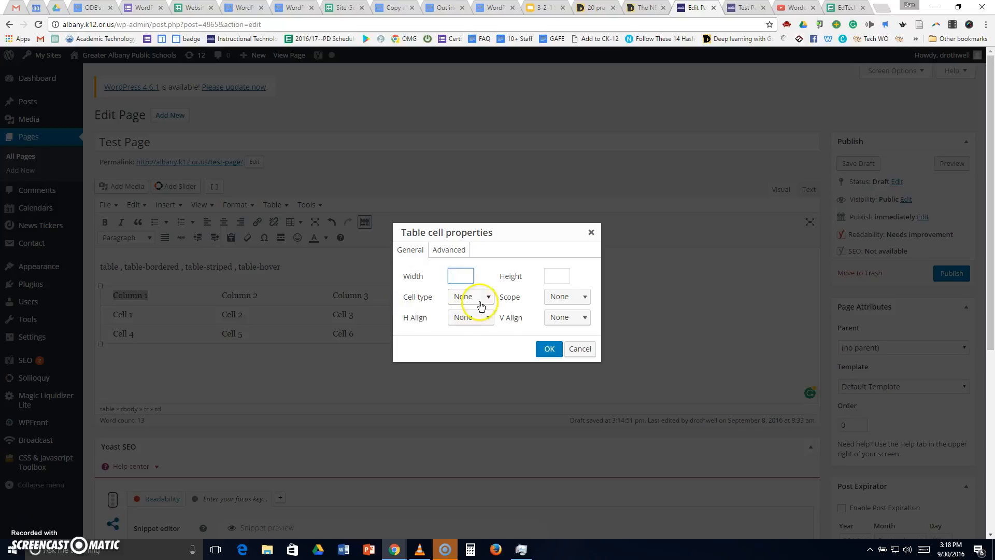
{"action": "left_click", "coordinate": [482, 334]}
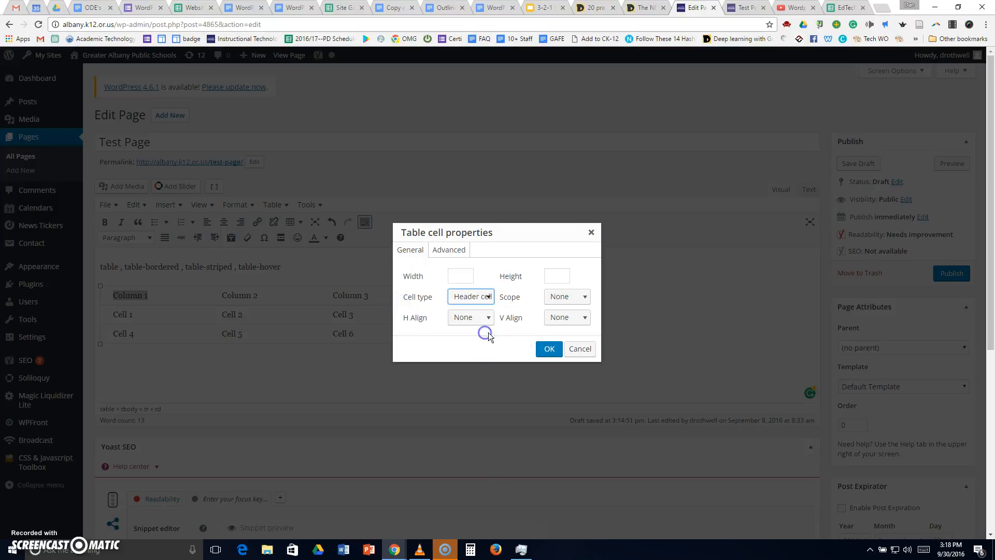
{"action": "left_click", "coordinate": [549, 349]}
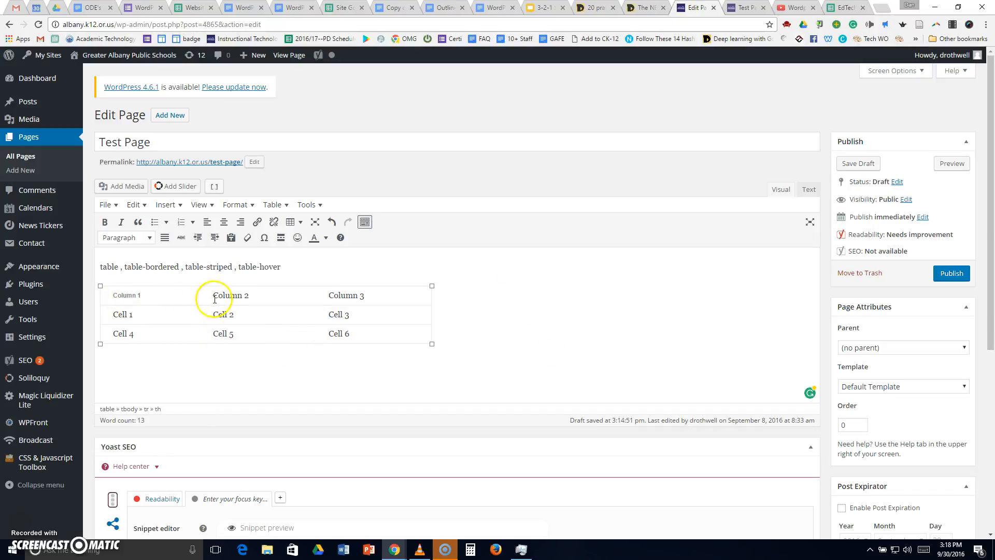
- Set the cell type of the Column 2 cell to Header cell in the table cell properties
{"action": "left_click", "coordinate": [291, 221]}
{"action": "mouse_move", "coordinate": [342, 297]}
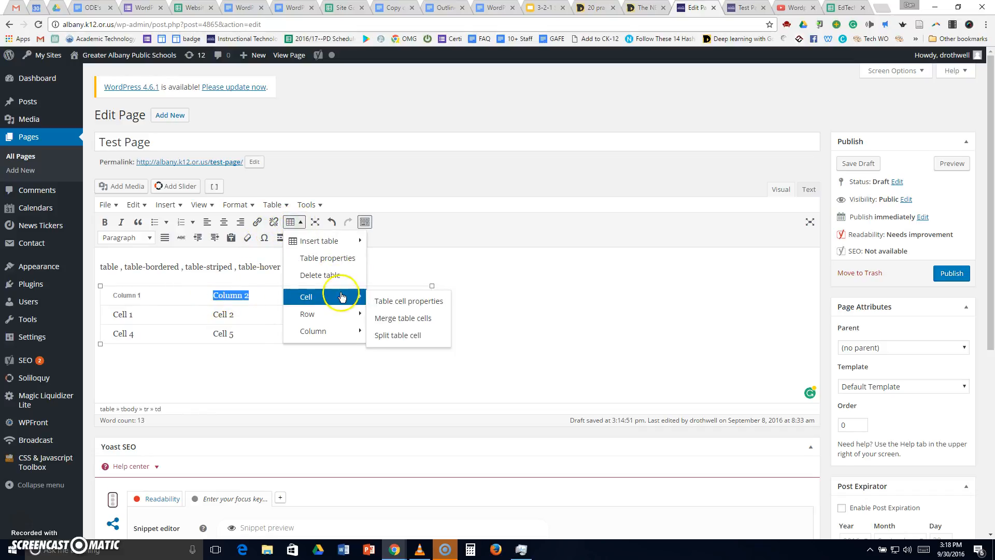
{"action": "left_click", "coordinate": [391, 300]}
{"action": "left_click", "coordinate": [457, 303]}
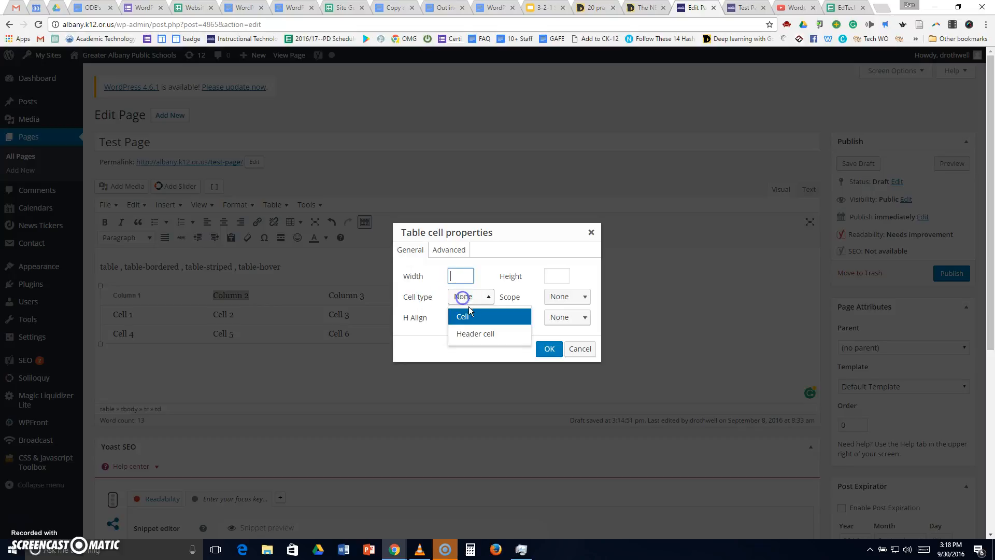
{"action": "left_click", "coordinate": [472, 332]}
{"action": "left_click", "coordinate": [547, 352]}
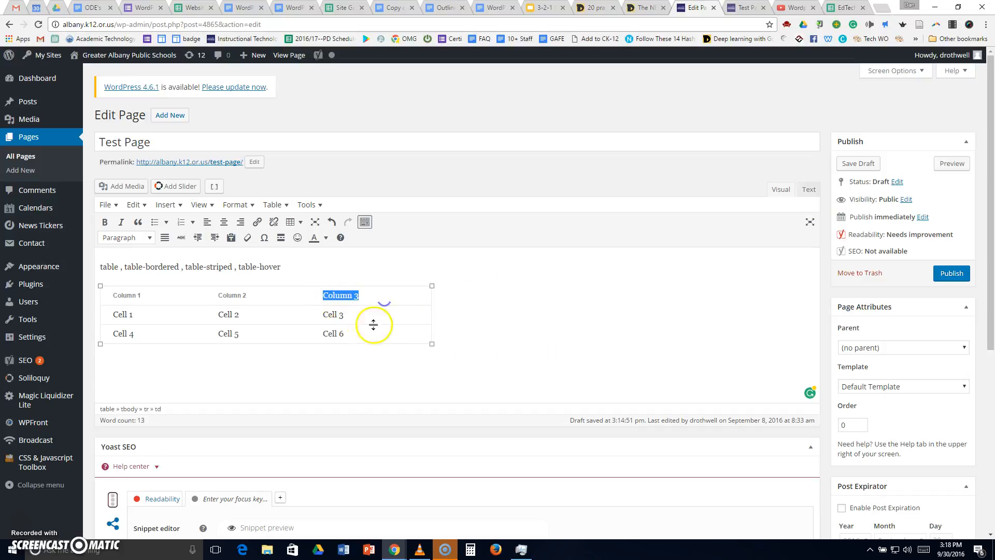
- Set the cell type of the Column 3 cell to Header cell in the table cell properties
{"action": "left_click", "coordinate": [293, 222]}
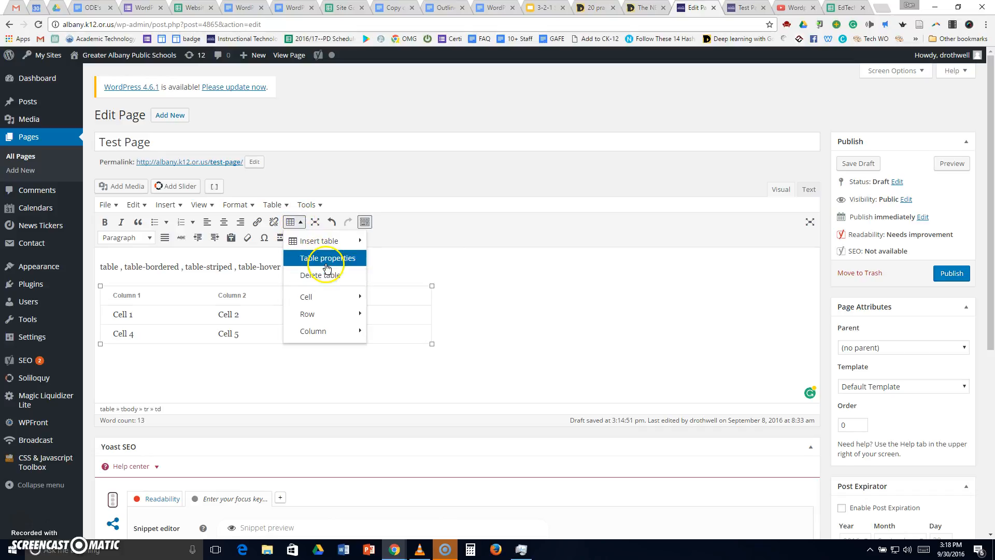
{"action": "mouse_move", "coordinate": [331, 296]}
{"action": "left_click", "coordinate": [394, 298]}
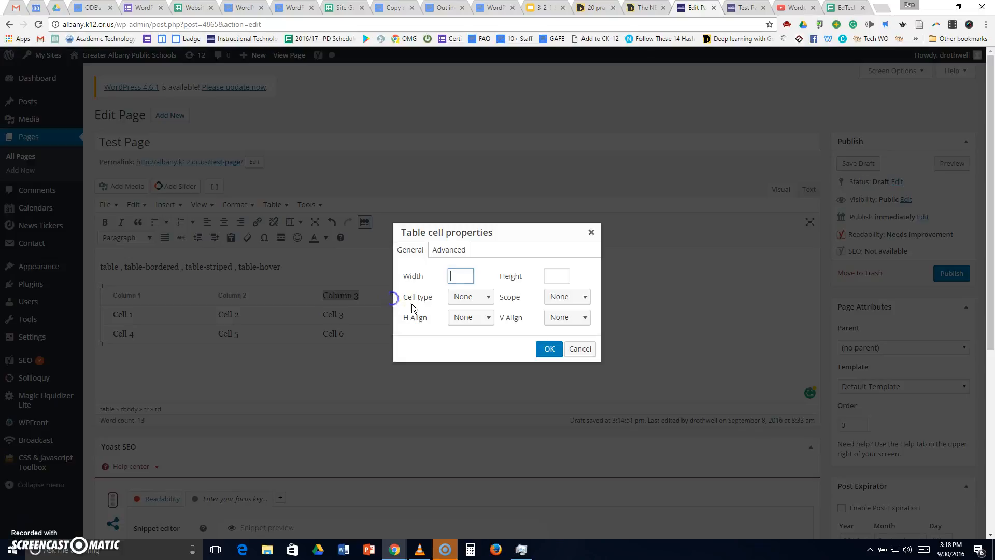
{"action": "left_click", "coordinate": [472, 305]}
{"action": "left_click", "coordinate": [483, 332]}
{"action": "left_click", "coordinate": [549, 349]}
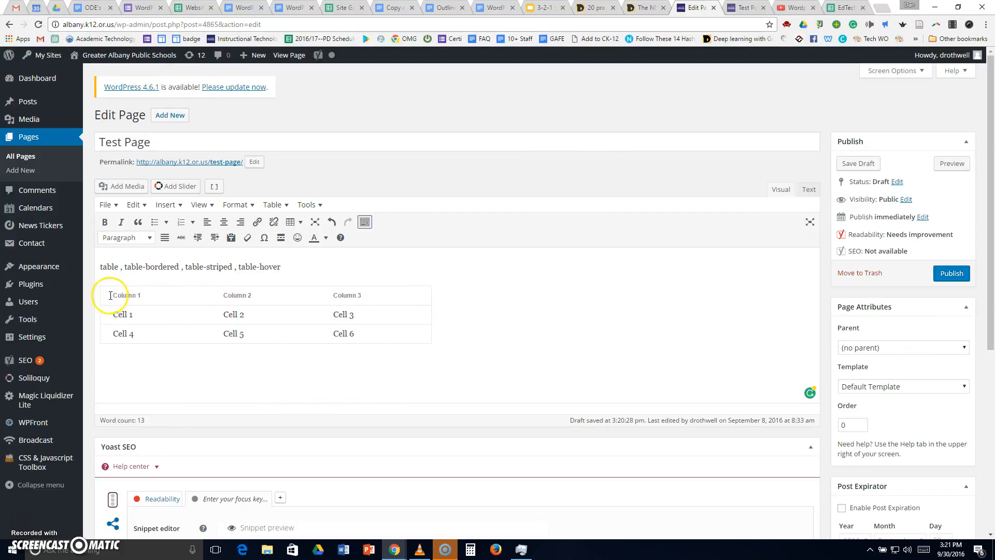
- Set the row type of the table's first row, Column 1 to Column 3, to Header in the row properties
{"action": "left_click_drag", "start_coordinate": [424, 298], "coordinate": [145, 294]}
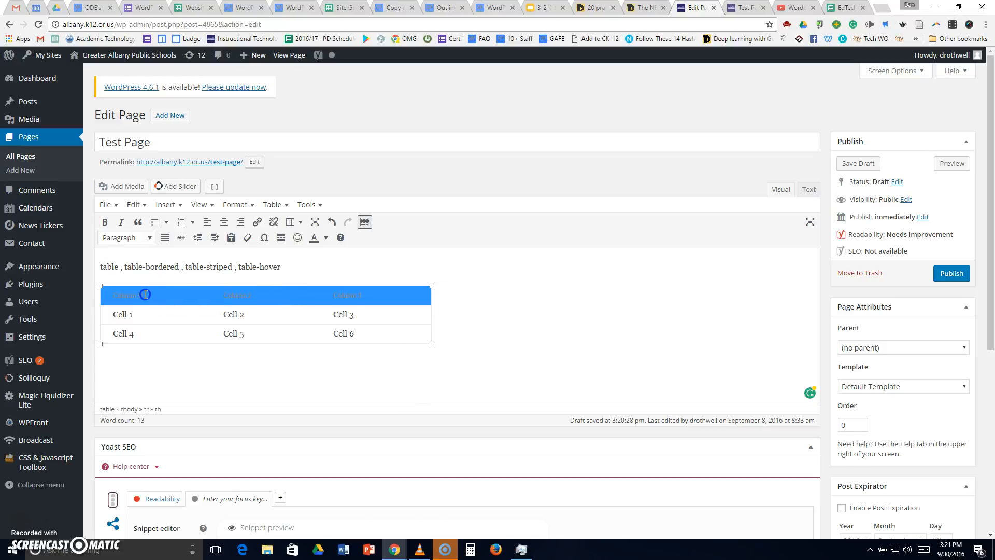
{"action": "left_click", "coordinate": [294, 222]}
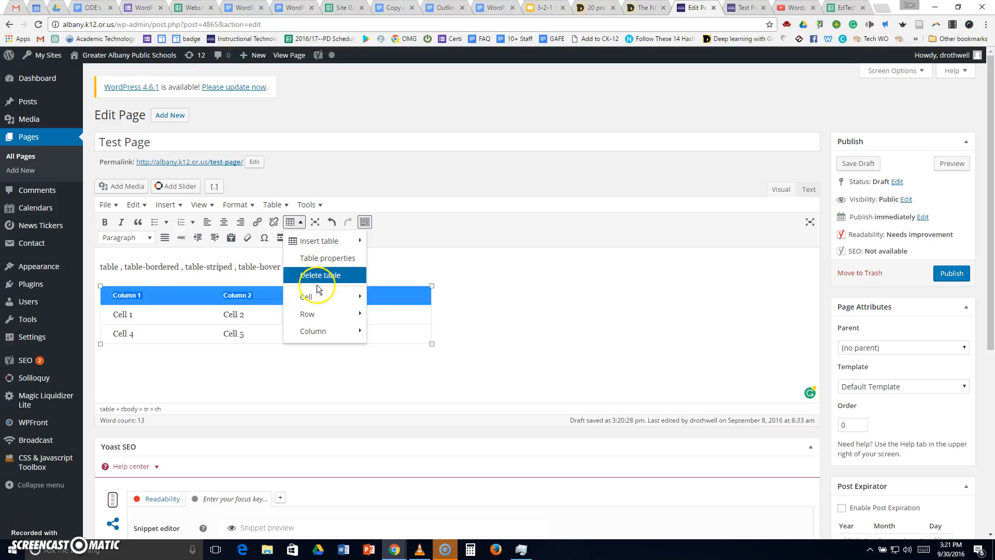
{"action": "mouse_move", "coordinate": [311, 313]}
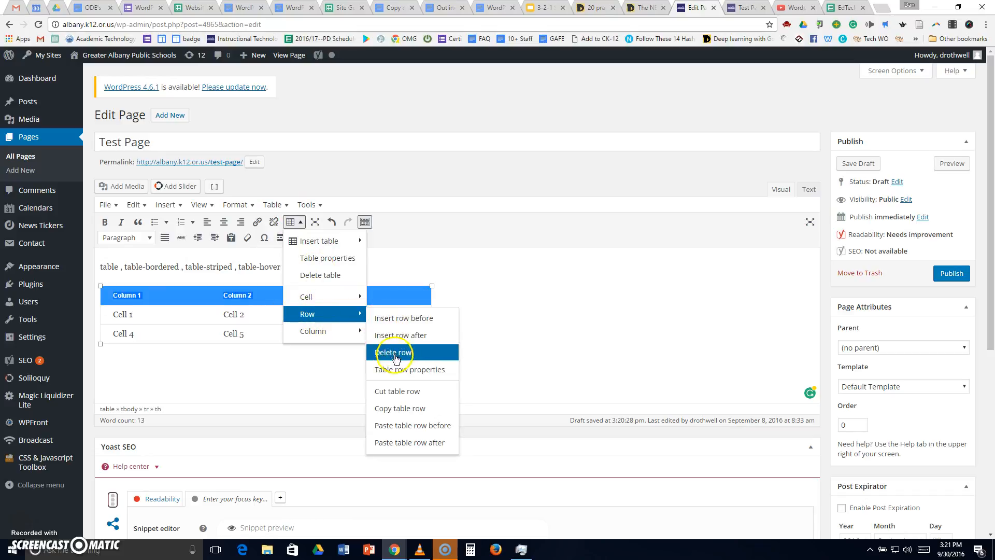
{"action": "left_click", "coordinate": [405, 371]}
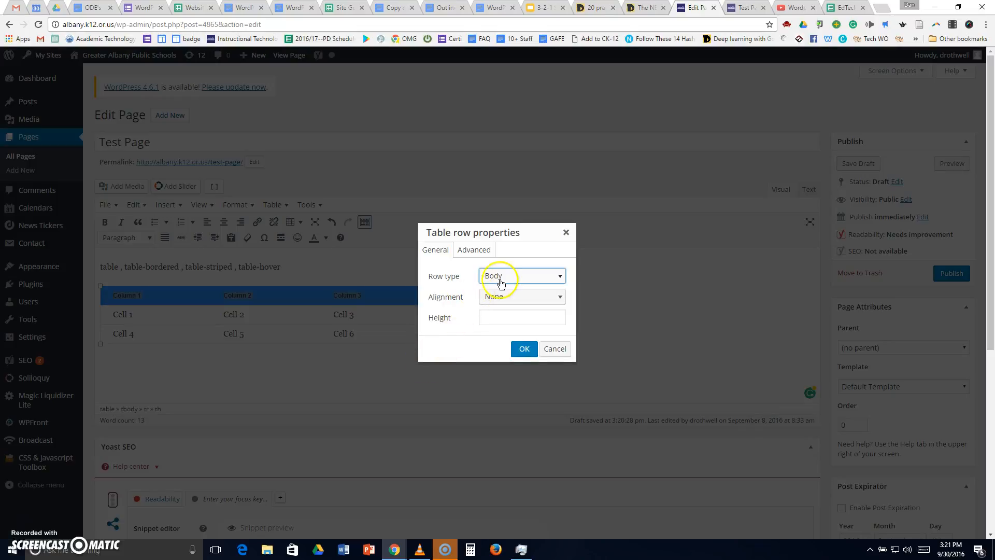
{"action": "left_click", "coordinate": [524, 278]}
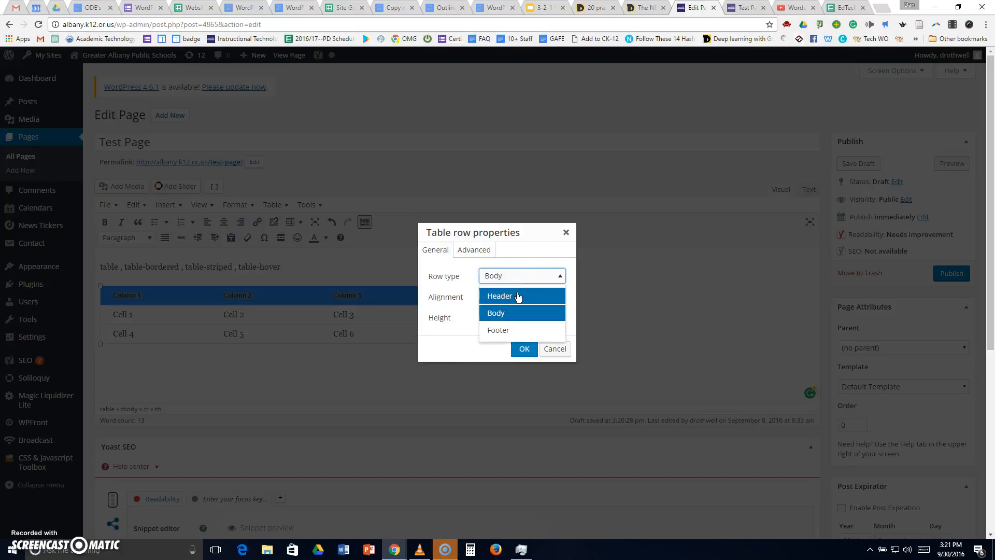
{"action": "left_click", "coordinate": [517, 294]}
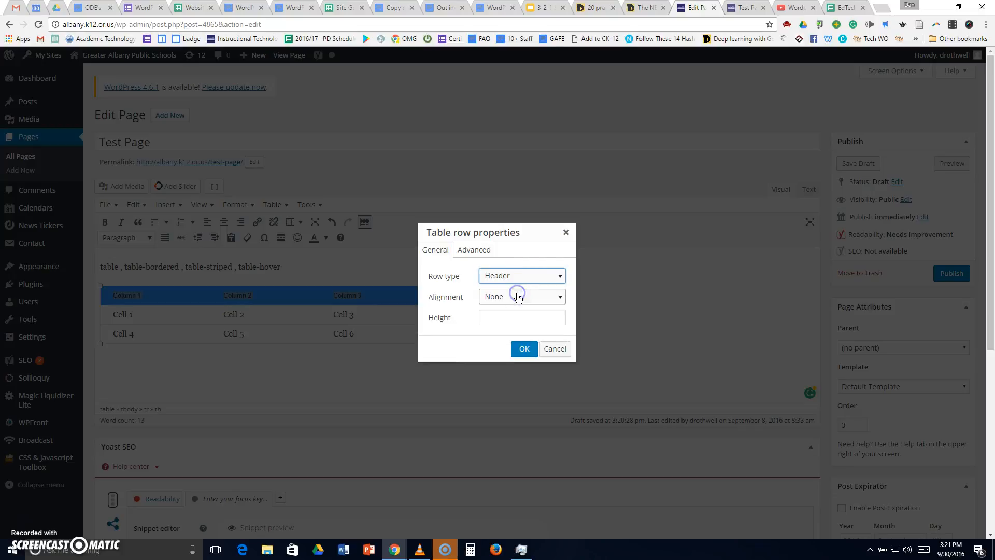
{"action": "left_click", "coordinate": [526, 349]}
{"action": "left_click", "coordinate": [601, 336]}
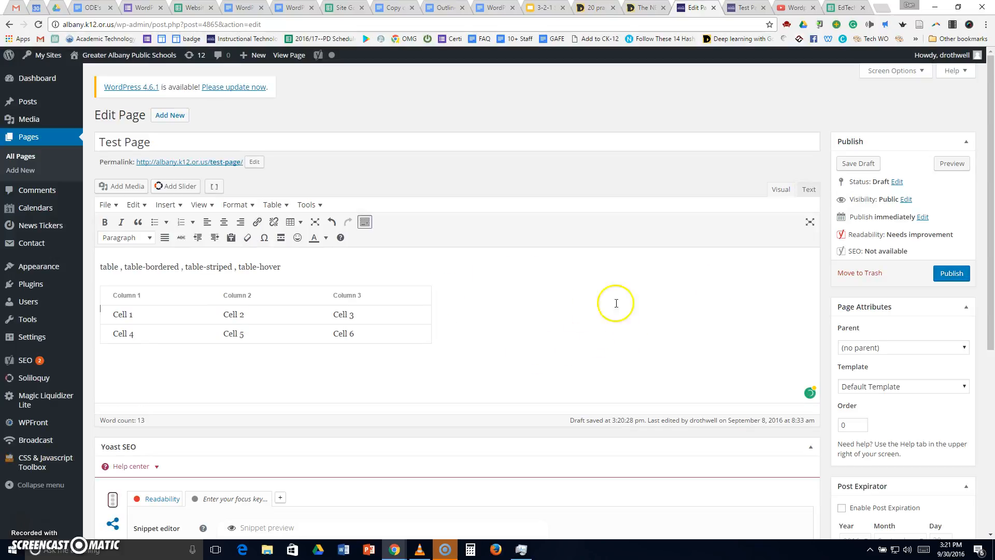
- Preview the page's header row and compare it with the approved apps page's table, and return to the page editor
{"action": "left_click", "coordinate": [953, 165]}
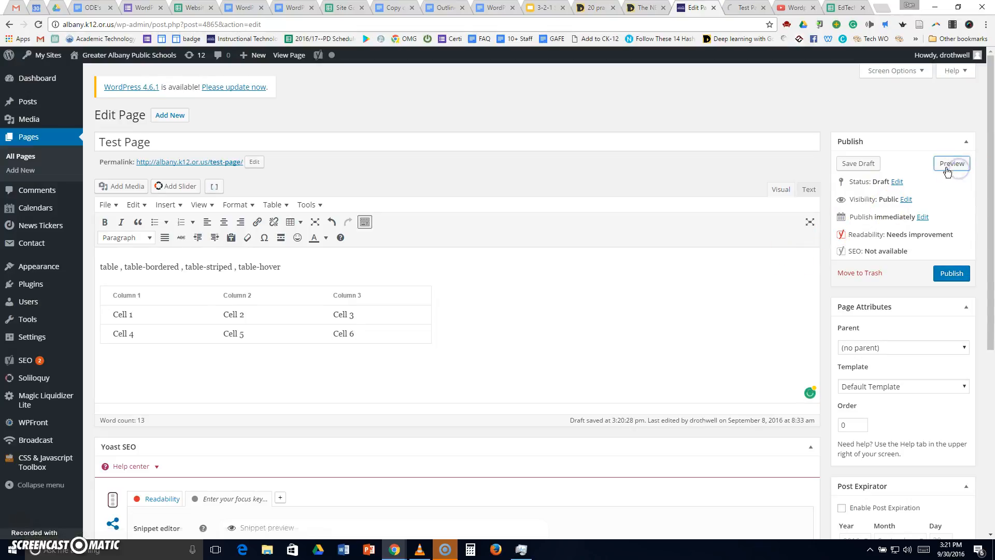
{"action": "left_click", "coordinate": [745, 8]}
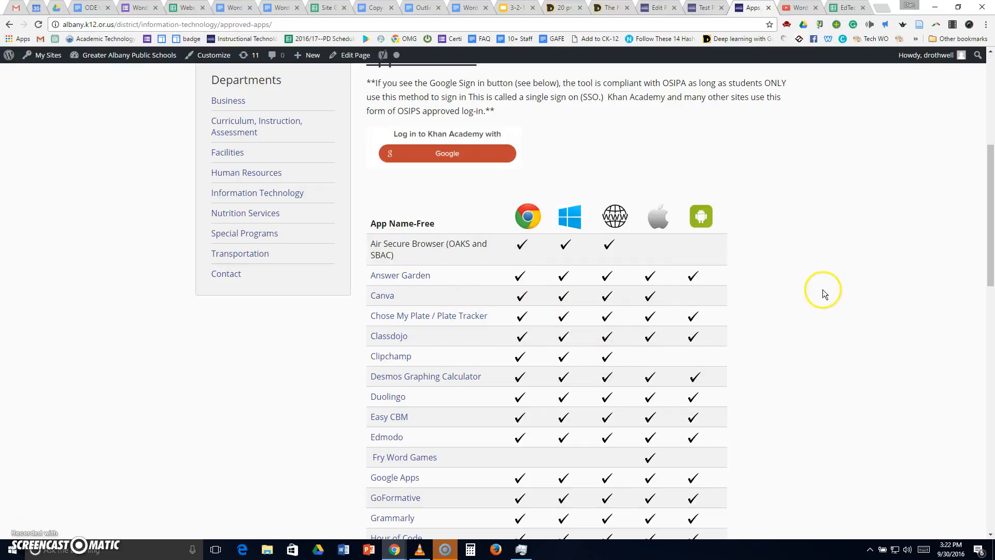
{"action": "left_click", "coordinate": [706, 8]}
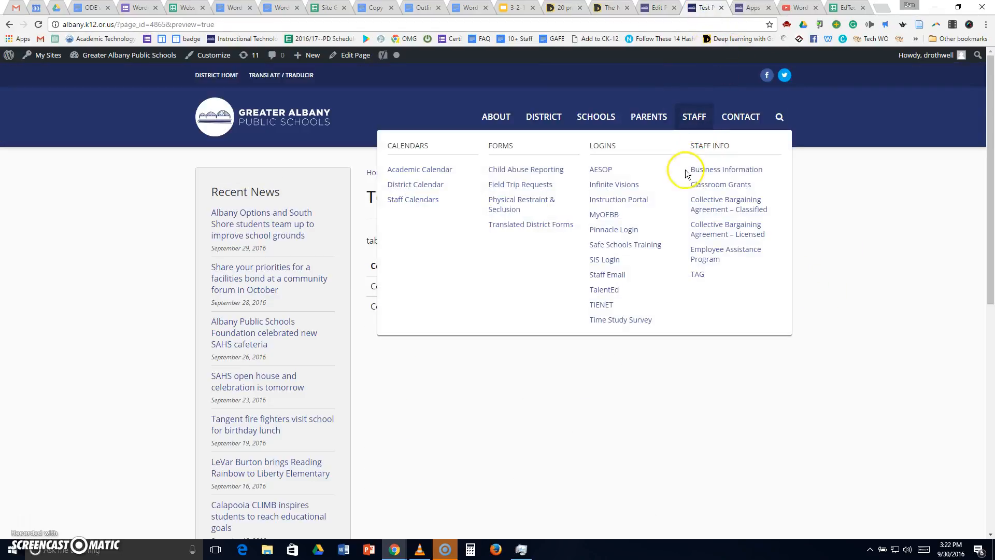
{"action": "left_click", "coordinate": [657, 8]}
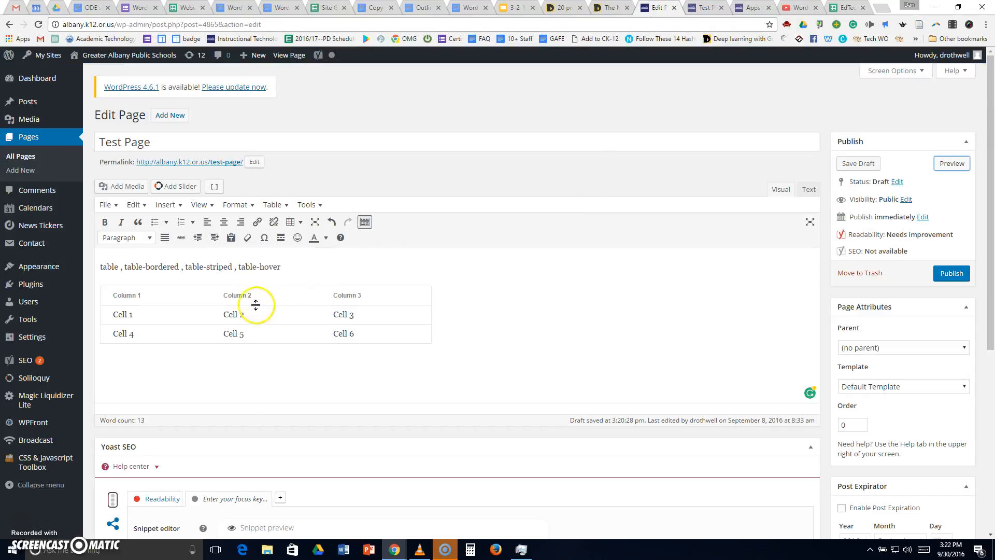
- Review the class name list and header row, and examine the table's class attribute in the page's HTML source
{"action": "left_click_drag", "start_coordinate": [100, 267], "coordinate": [315, 267]}
{"action": "left_click", "coordinate": [316, 266]}
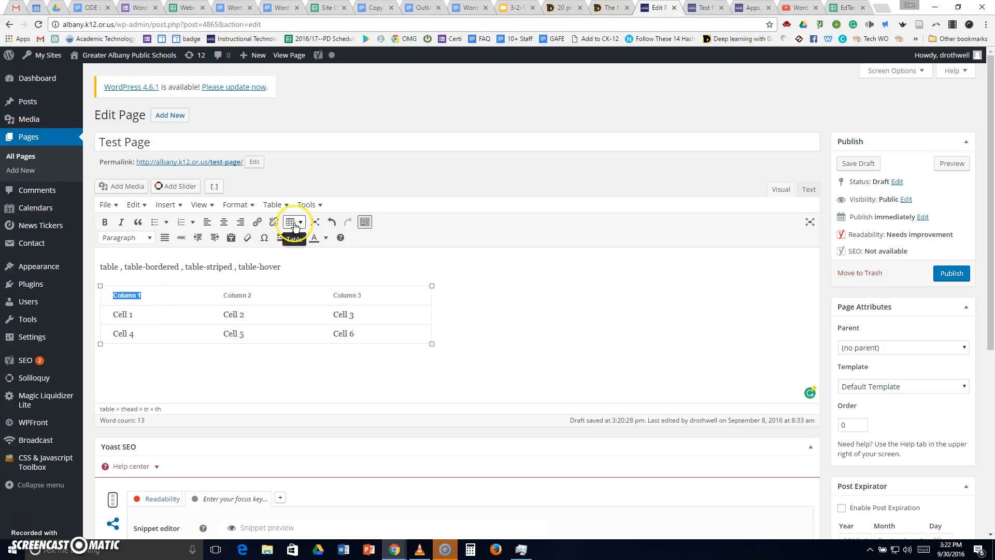
{"action": "left_click_drag", "start_coordinate": [420, 288], "coordinate": [133, 289]}
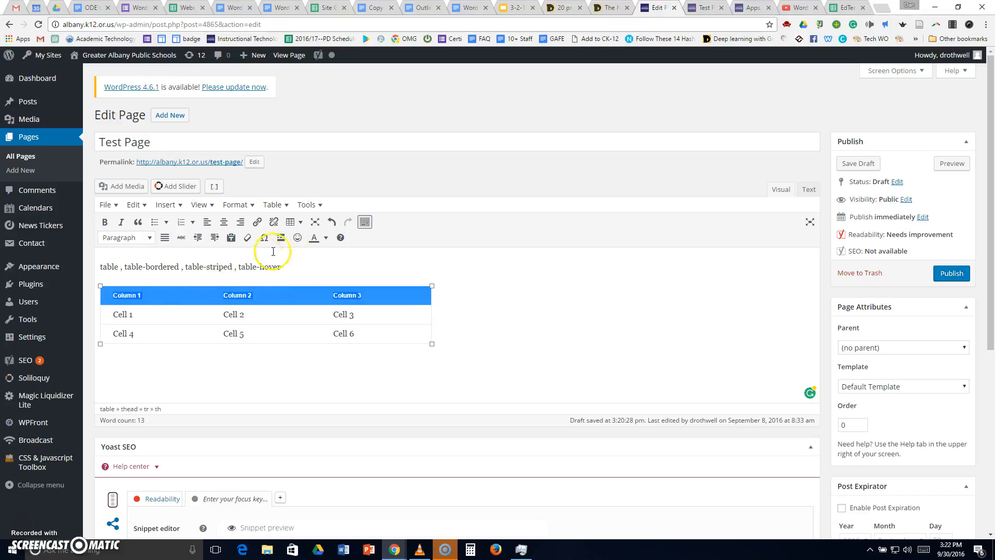
{"action": "left_click", "coordinate": [503, 329]}
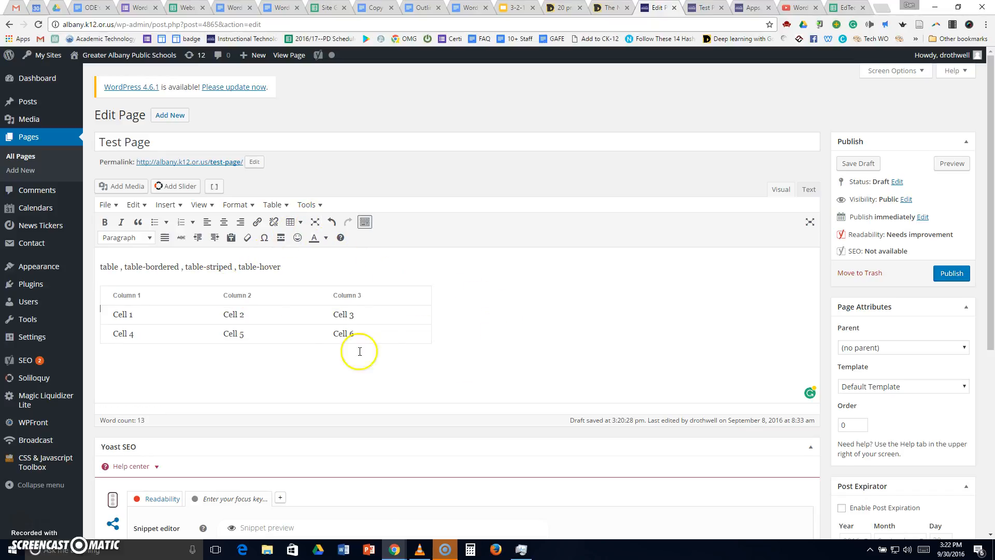
{"action": "left_click", "coordinate": [809, 190]}
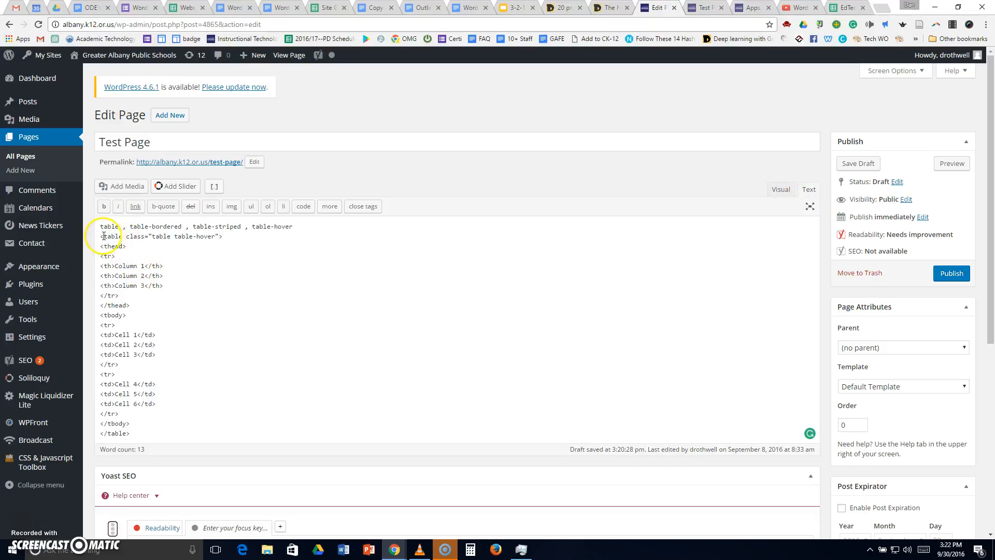
{"action": "left_click_drag", "start_coordinate": [153, 237], "coordinate": [165, 237]}
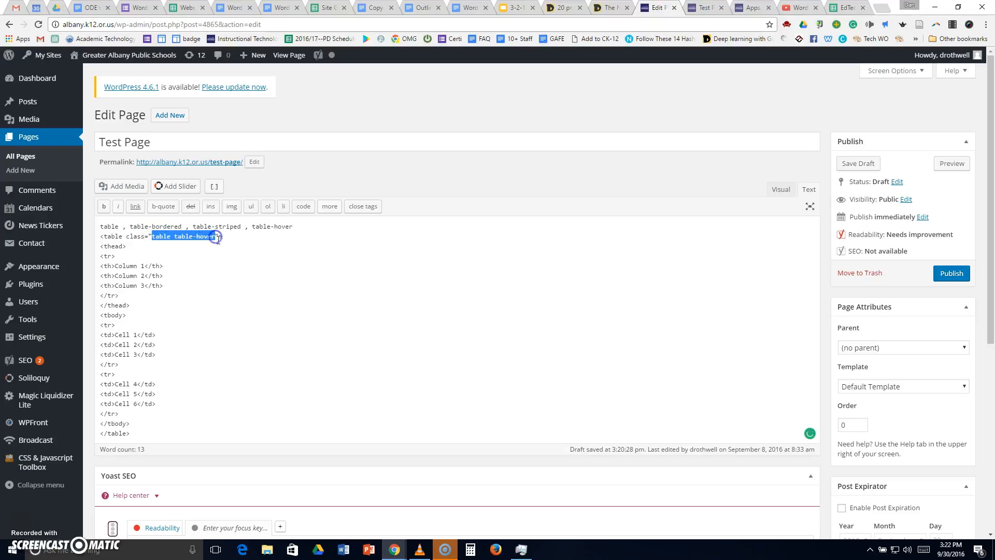